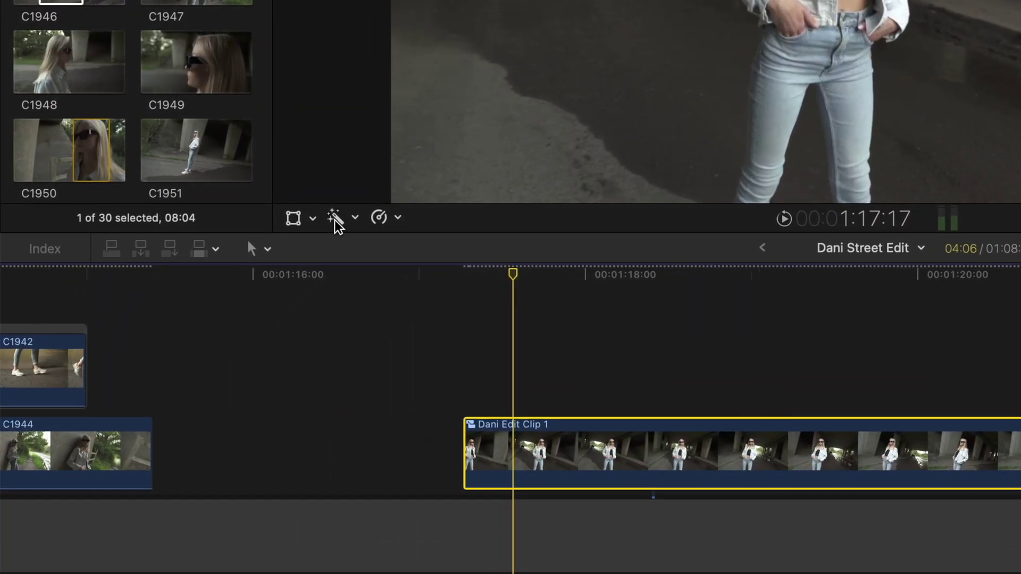
Step: Add a magnetic mask to Dani Edit Clip 1 with points on the woman and her waist, and analyze it
left_click(184, 355)
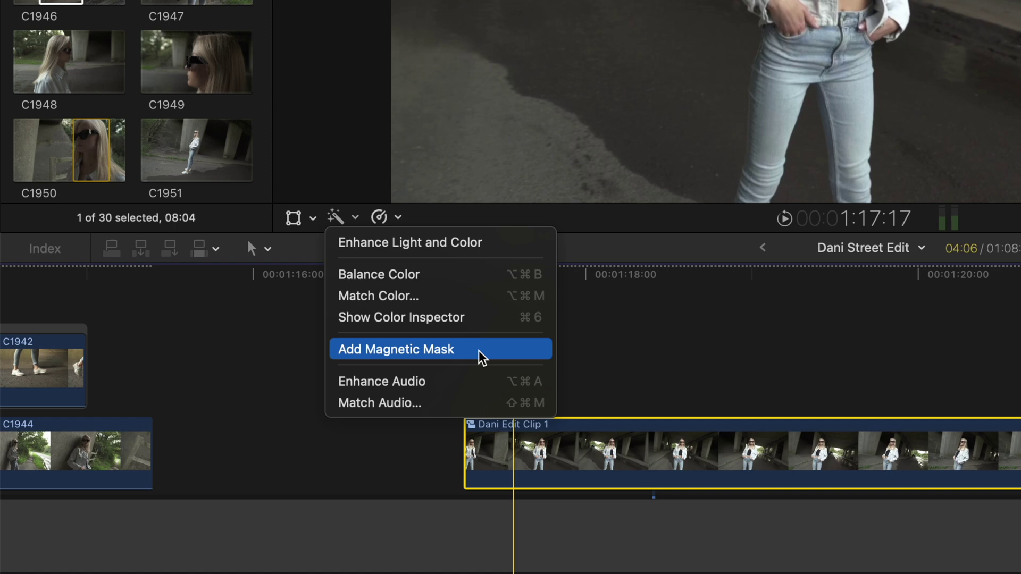
left_click(469, 356)
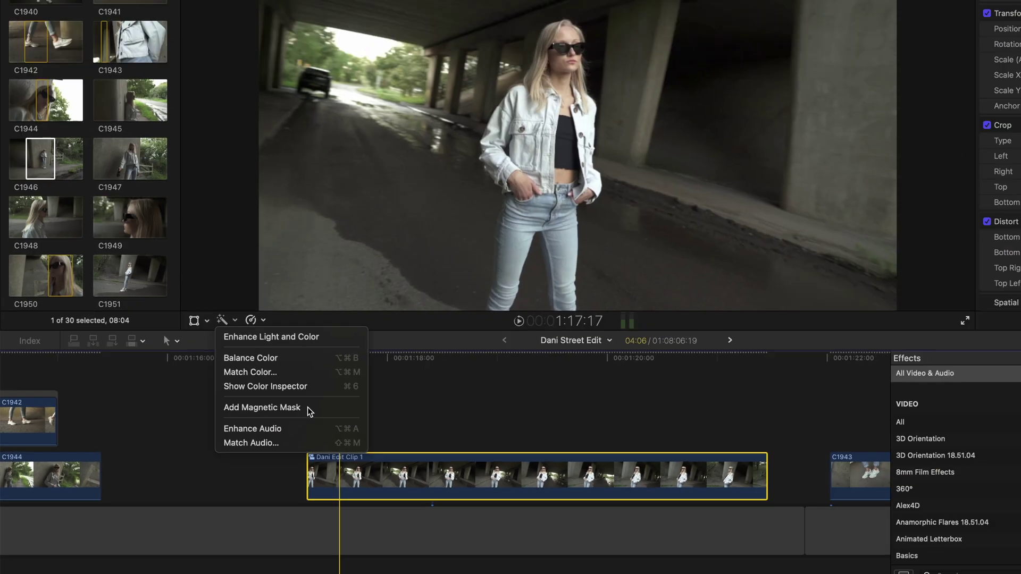
left_click(562, 76)
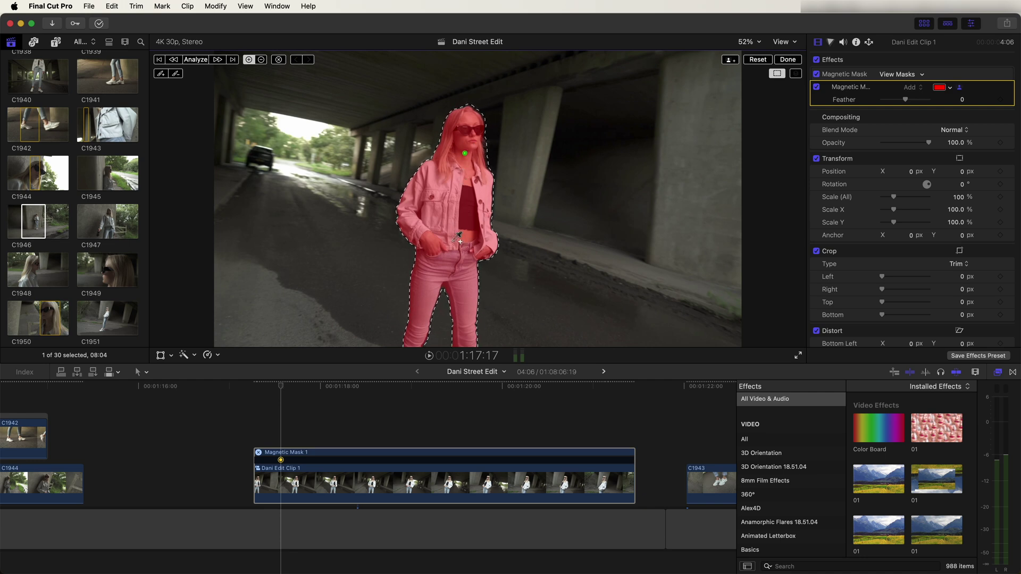
left_click(453, 241)
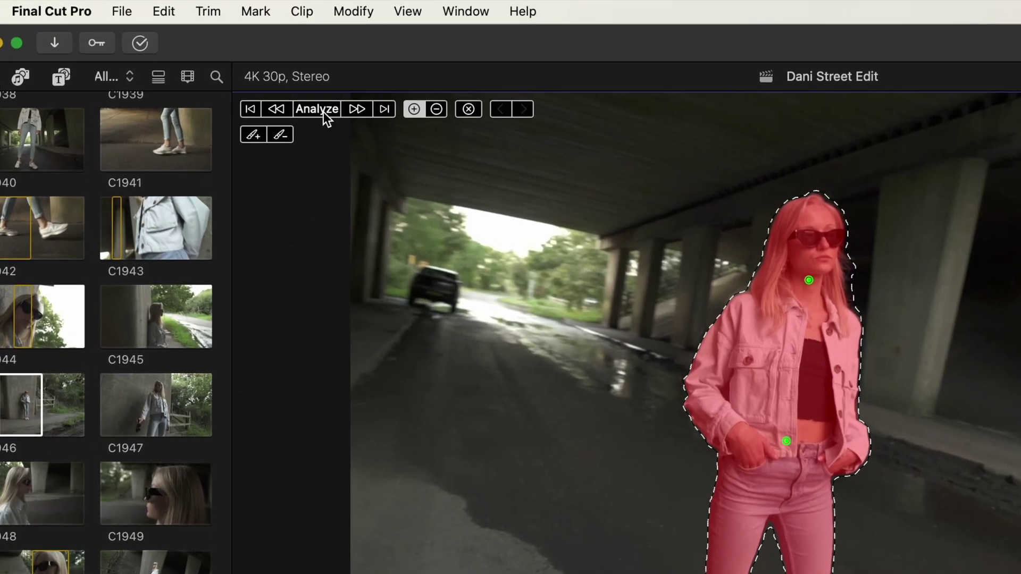
left_click(322, 110)
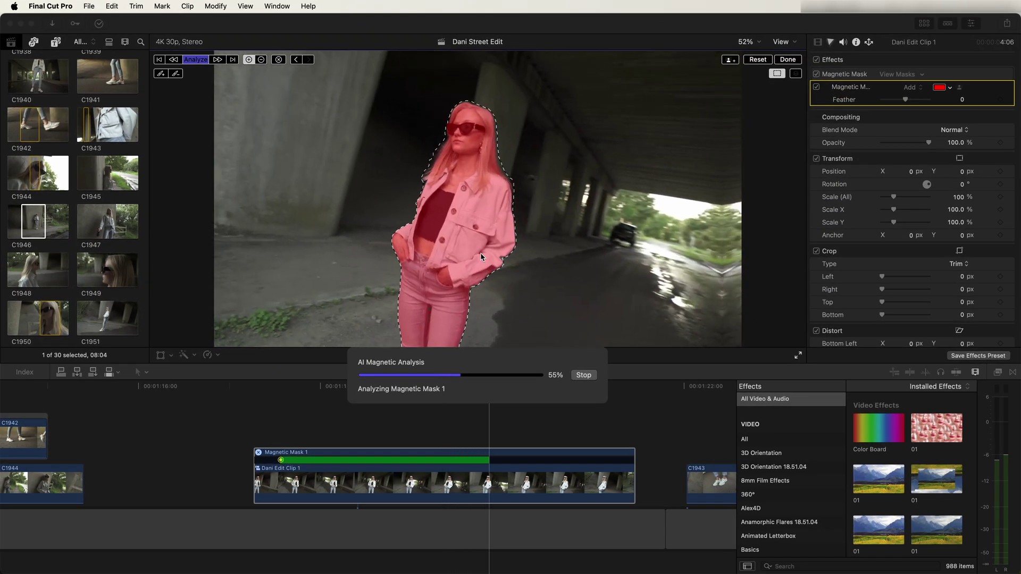
Step: Finish the mask, place a copy of the masked clip above, and disable that upper copy
left_click(787, 59)
left_click(334, 487)
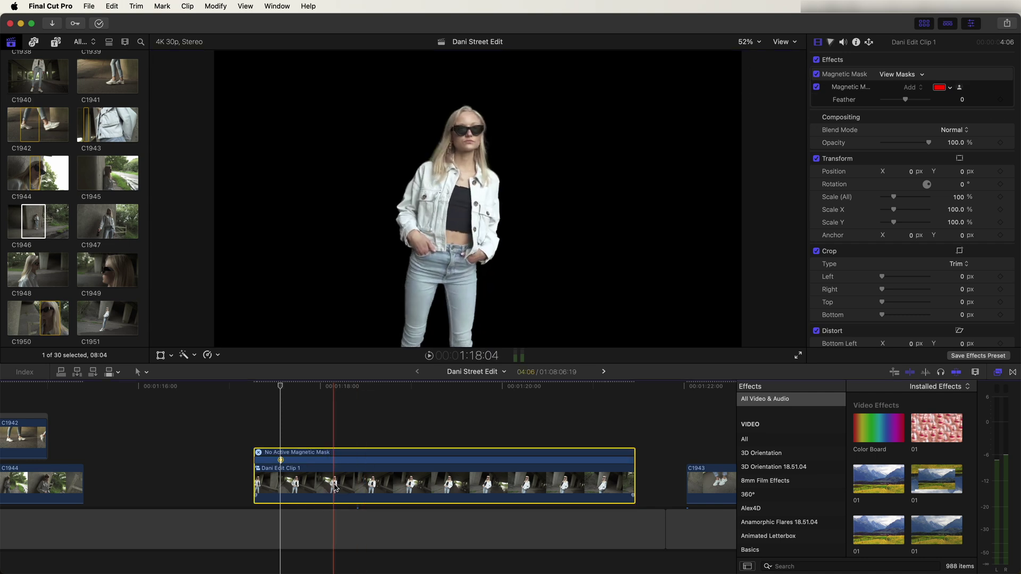
mouse_move(335, 488)
left_mouse_down()
mouse_move(338, 458)
mouse_move(335, 489)
left_mouse_up()
left_click(333, 466)
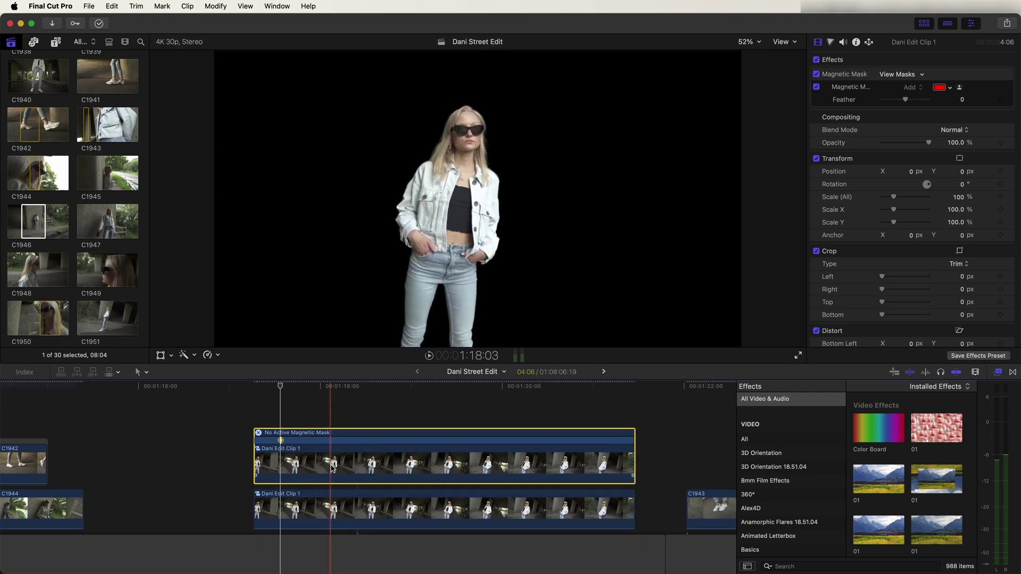
key("v")
Step: Invert the lower clip's mask, duplicate it a layer up shifted right, and select both
left_click(326, 509)
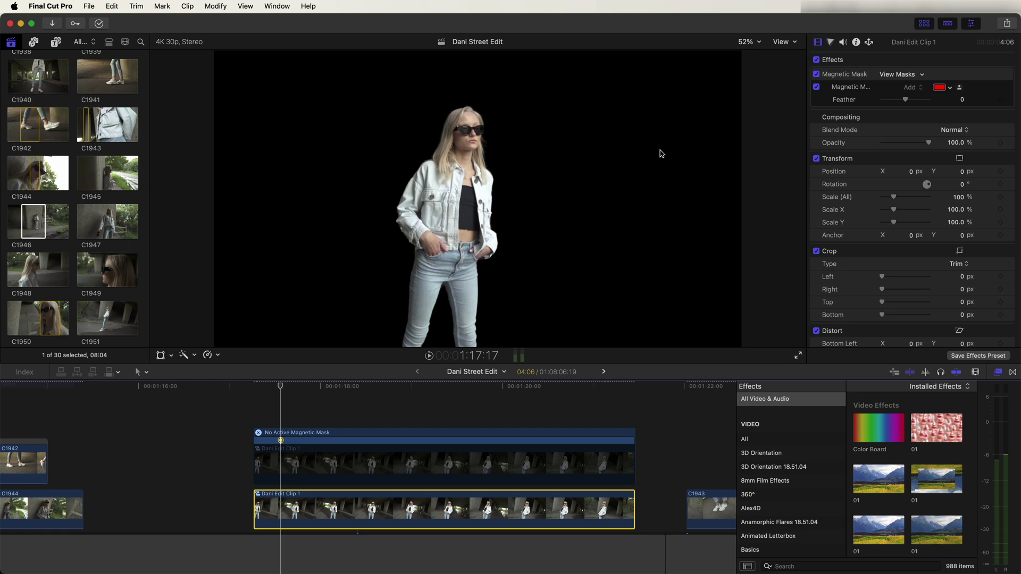
left_click(960, 74)
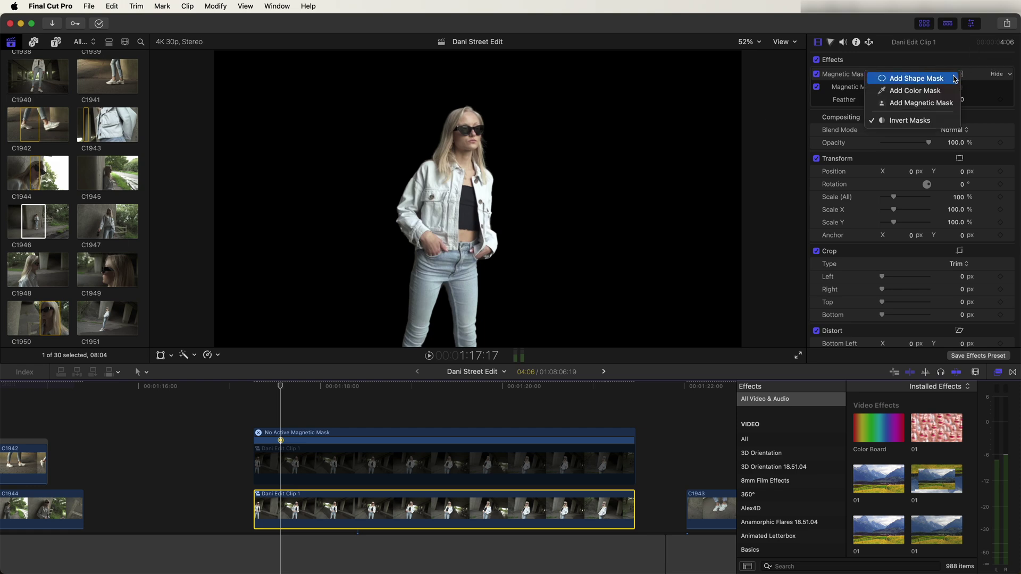
left_click(901, 121)
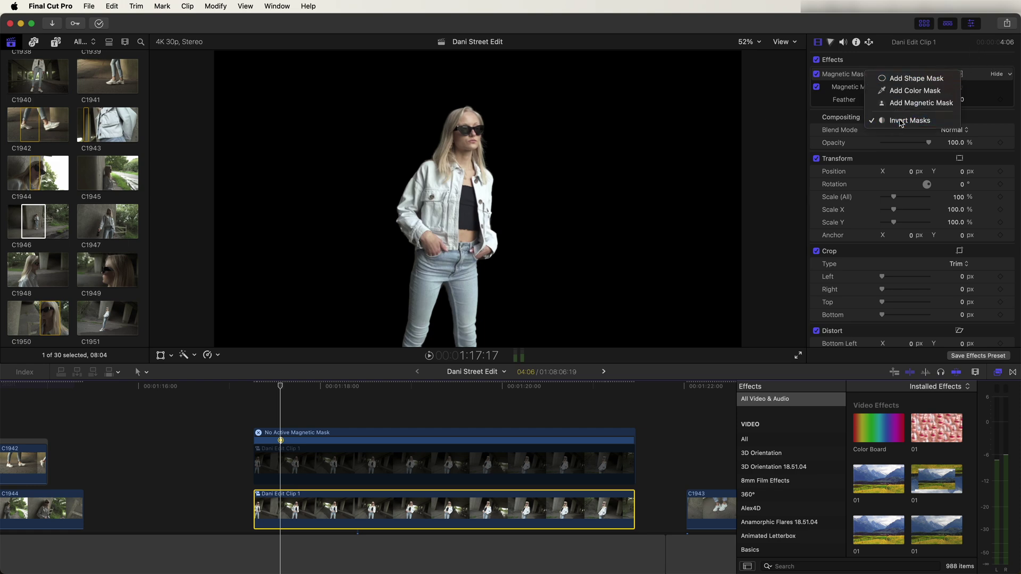
left_click_drag(307, 513, 310, 486)
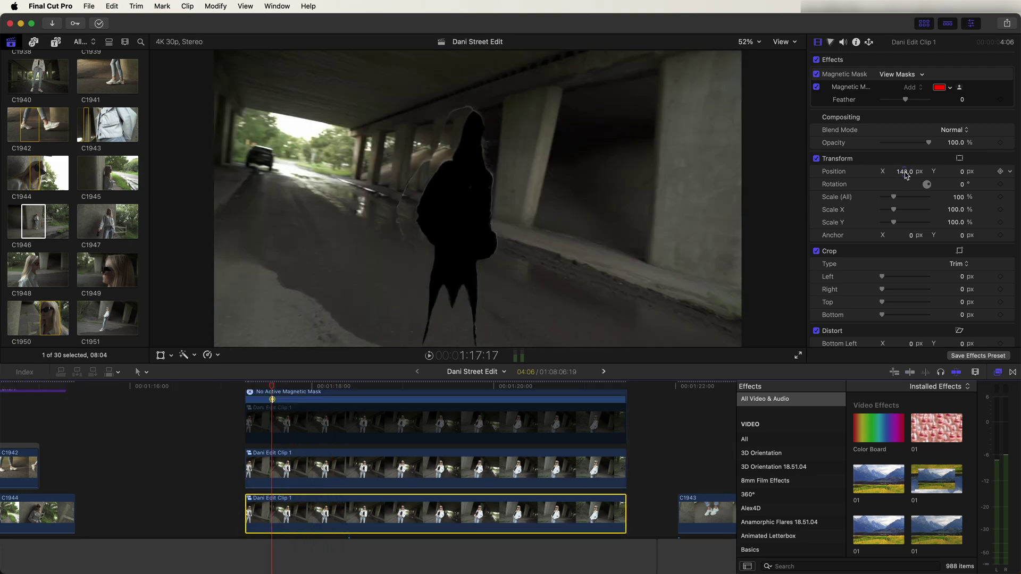
mouse_move(907, 173)
left_mouse_down()
mouse_move(938, 172)
mouse_move(904, 172)
left_mouse_up()
left_click_drag(230, 465, 314, 510)
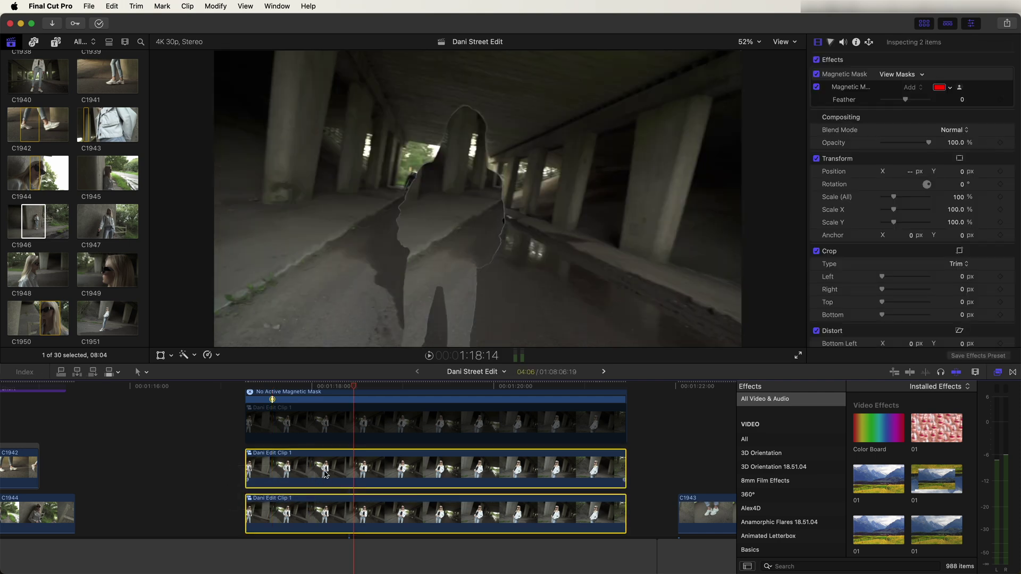
Step: Make the two inverted-mask clips into compound clip Dani Street Edit Clip 53 and apply Bump Map
right_click(325, 480)
left_click(372, 313)
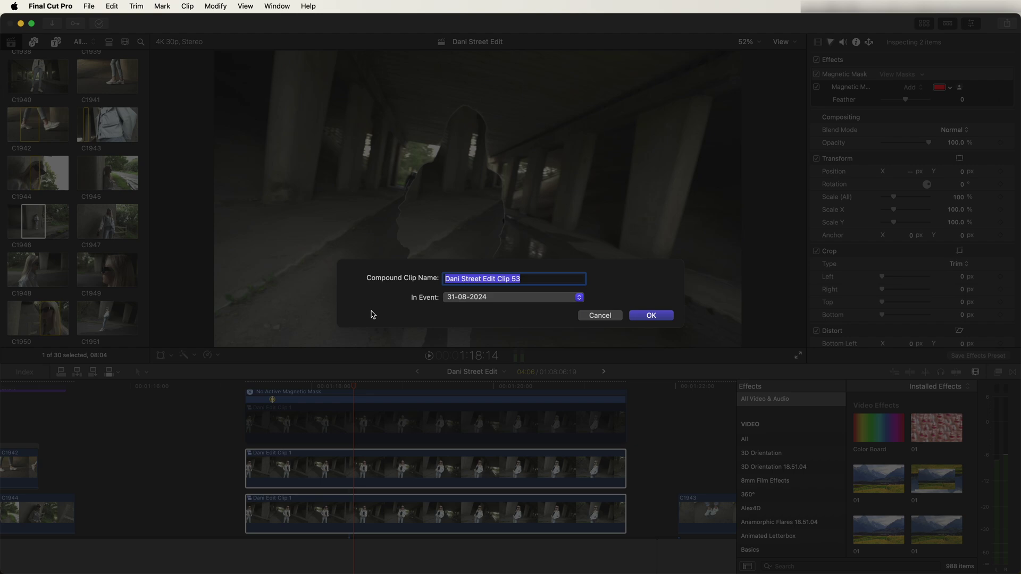
key("Return")
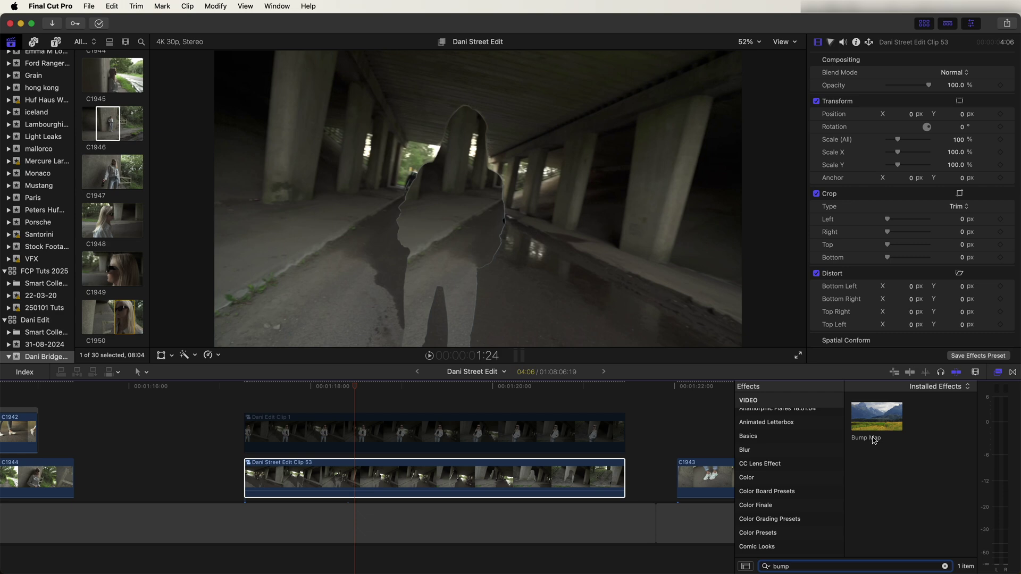
left_click_drag(873, 440, 345, 482)
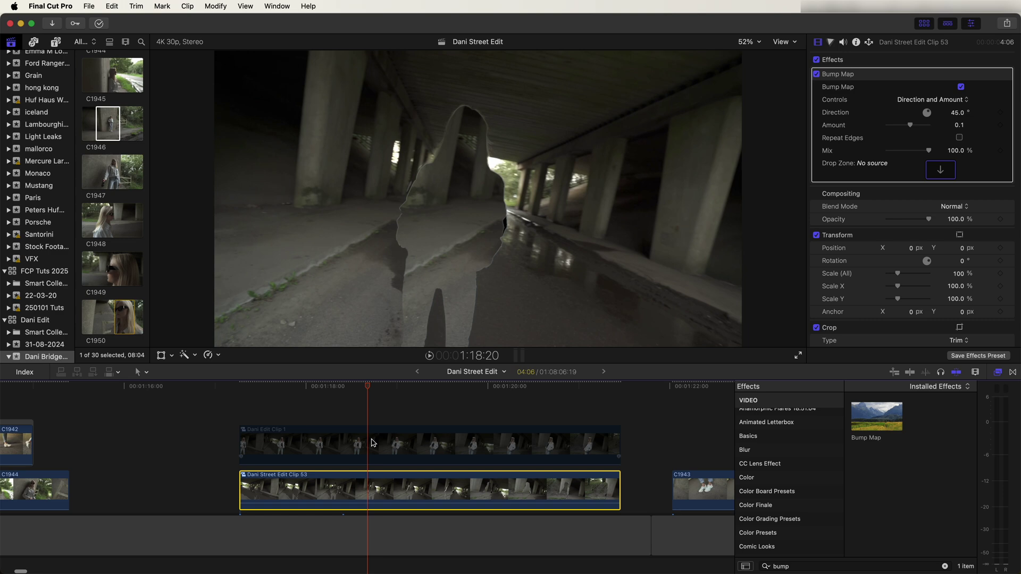
Step: Re-enable the masked woman clip, make it compound clip Dani Street Edit Clip 54, then disable it
left_click(373, 443)
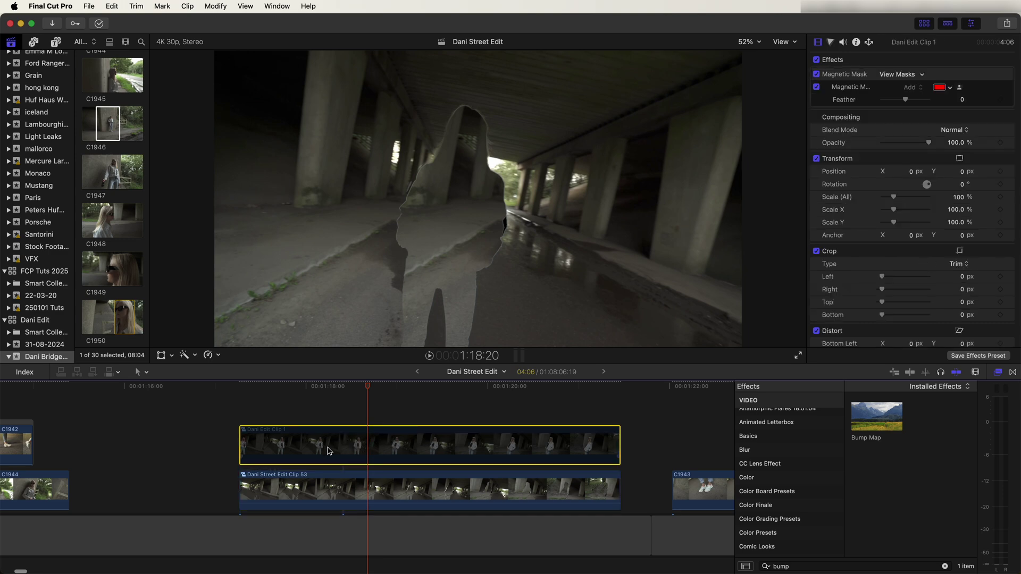
key("v")
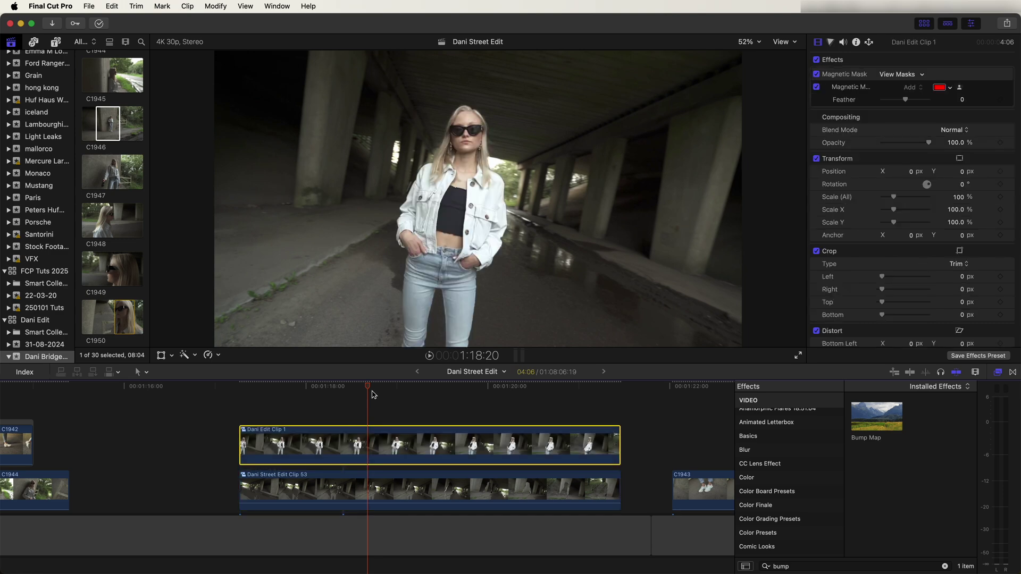
mouse_move(368, 388)
left_mouse_down()
mouse_move(358, 390)
mouse_move(379, 392)
left_mouse_up()
right_click(380, 446)
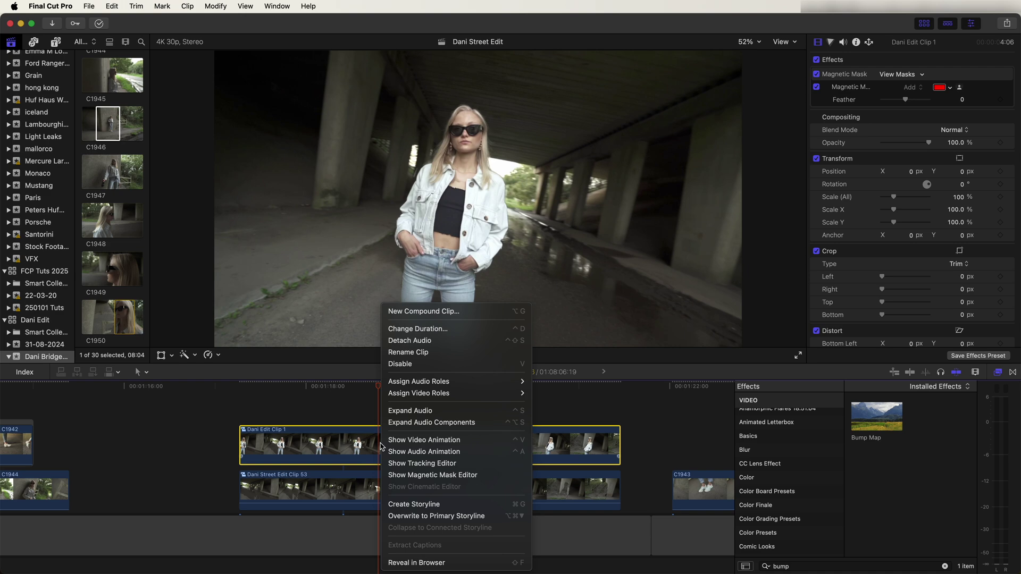
left_click(400, 316)
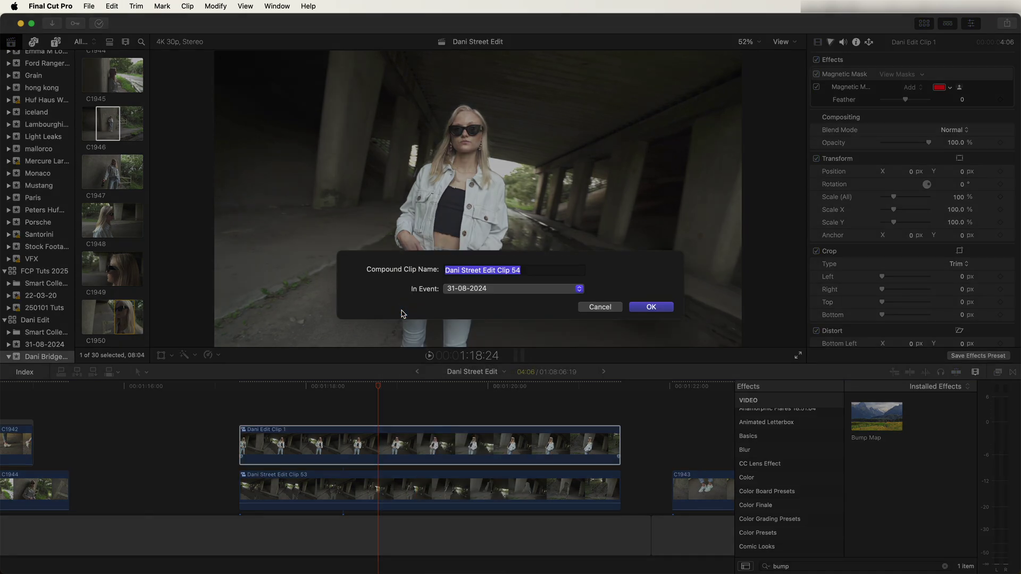
key("Return")
key("v")
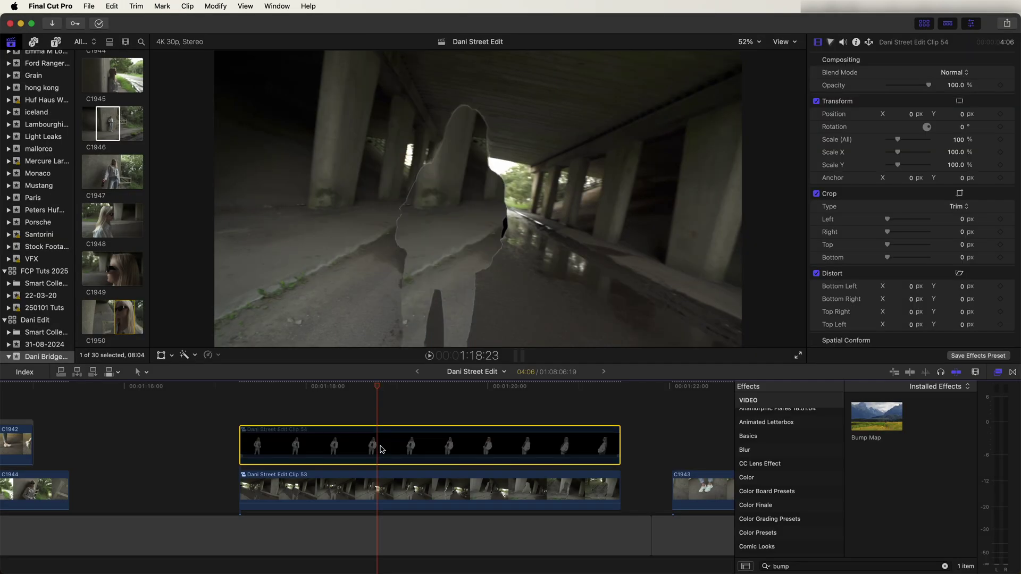
left_click(384, 486)
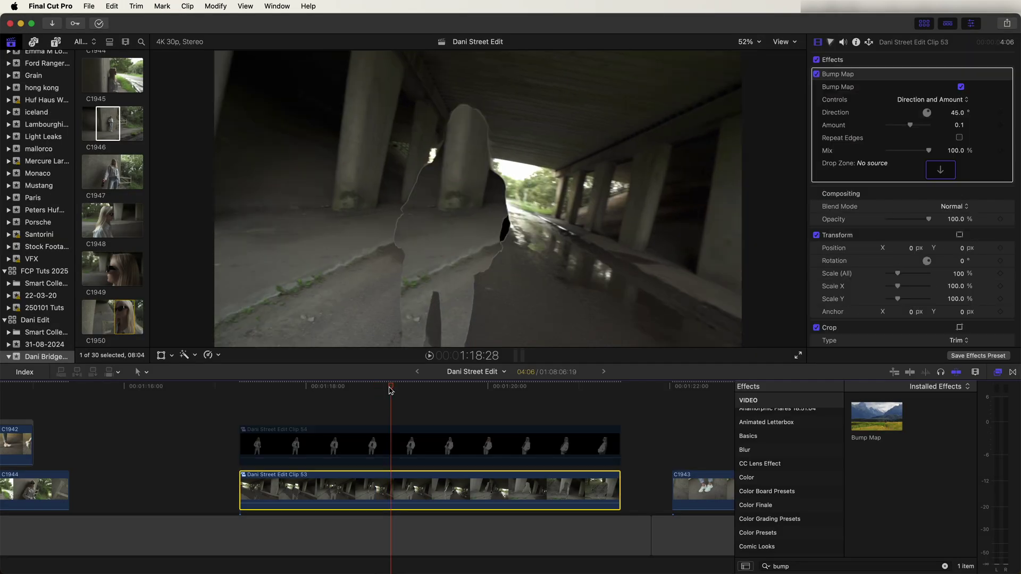
mouse_move(391, 392)
left_mouse_down()
mouse_move(371, 394)
mouse_move(384, 389)
left_mouse_up()
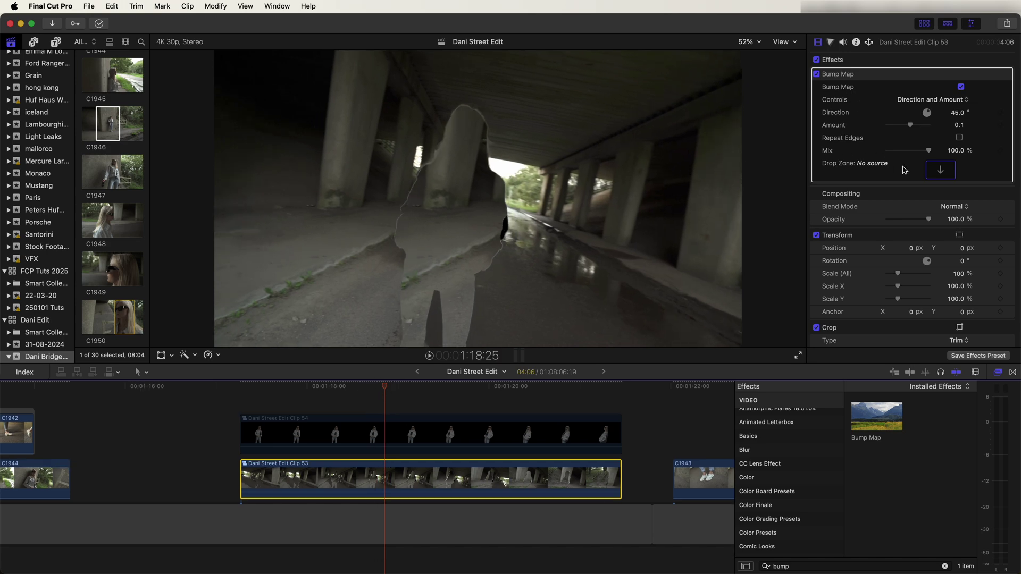
Step: Set compound clip 54 as the Bump Map source clip for clip 53
left_click(940, 170)
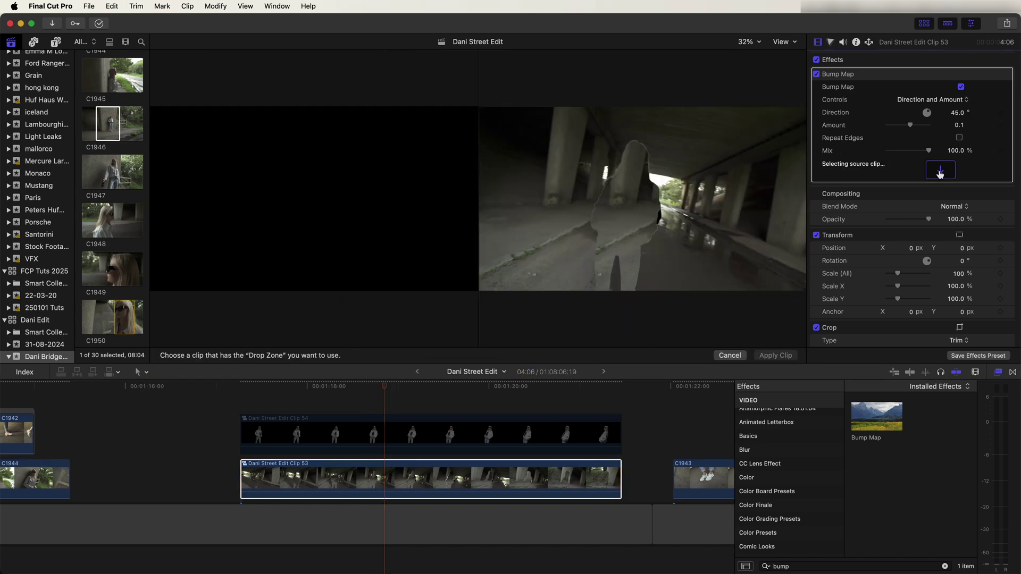
left_click(367, 435)
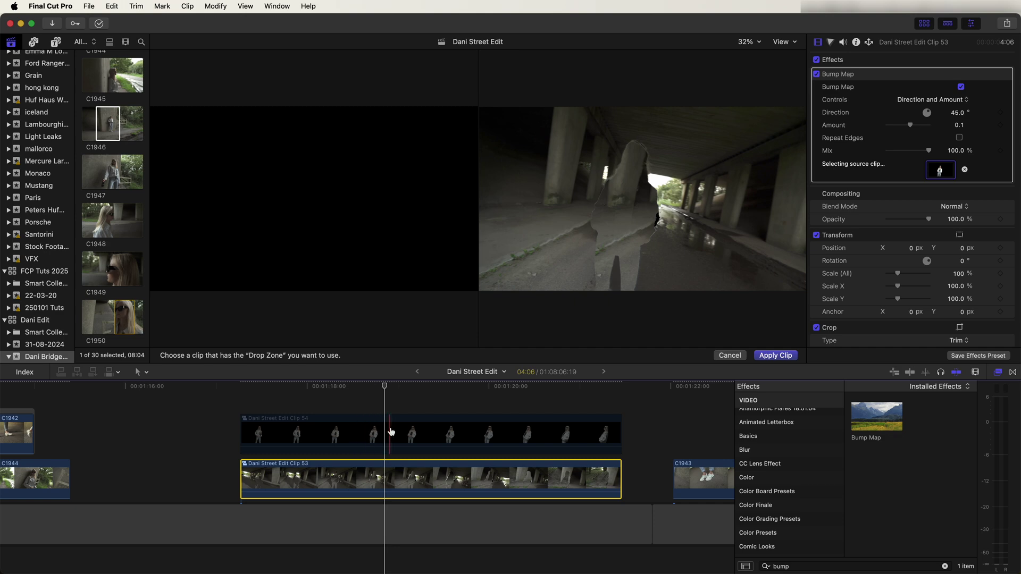
left_click(773, 356)
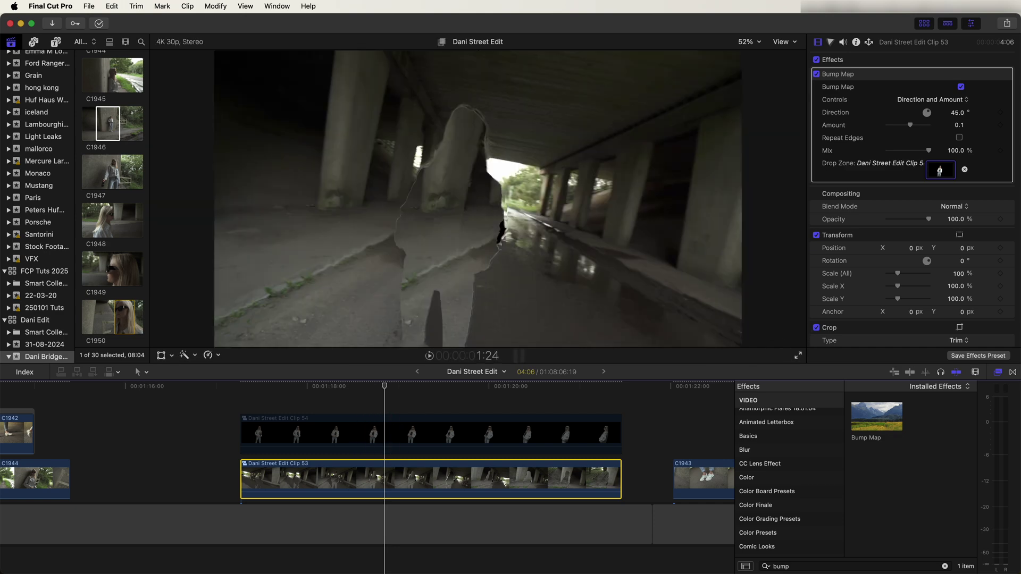
Step: Set the Bump Map Amount to 3.87 and Direction to -80.4°, then play it back
left_click_drag(913, 129, 963, 113)
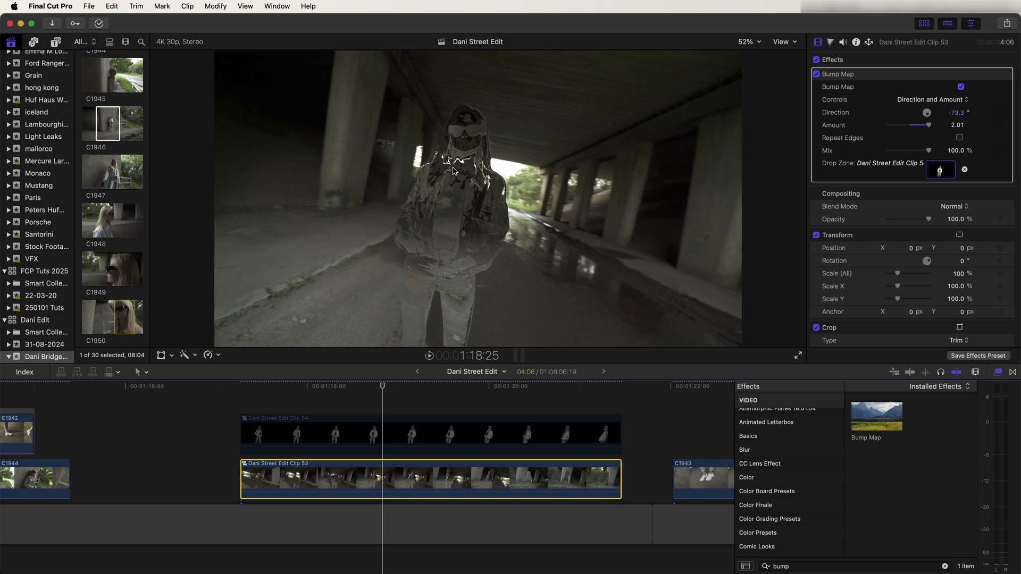
left_click_drag(340, 386, 306, 393)
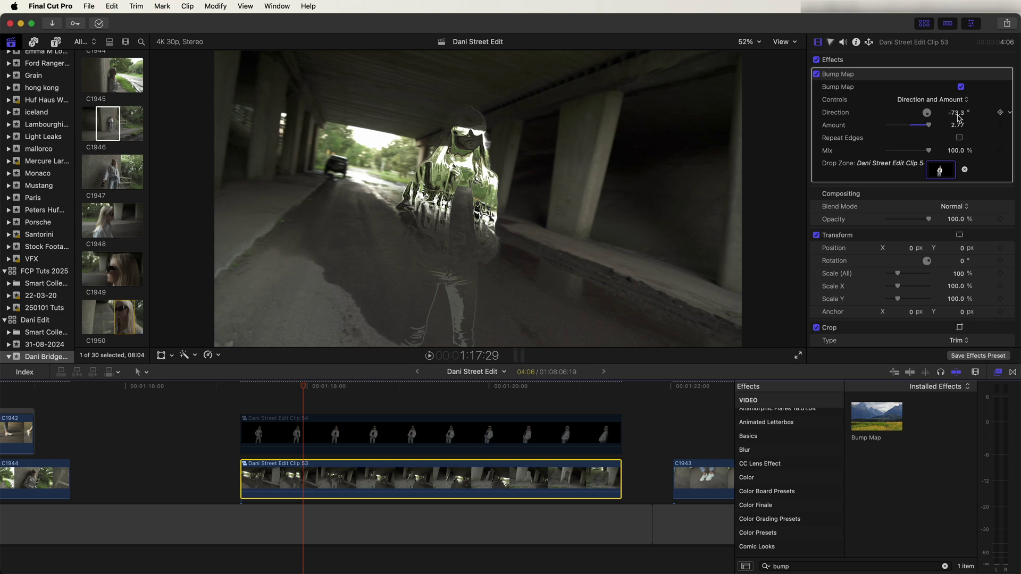
mouse_move(956, 114)
left_mouse_down()
mouse_move(957, 51)
mouse_move(955, 114)
mouse_move(955, 102)
left_mouse_up()
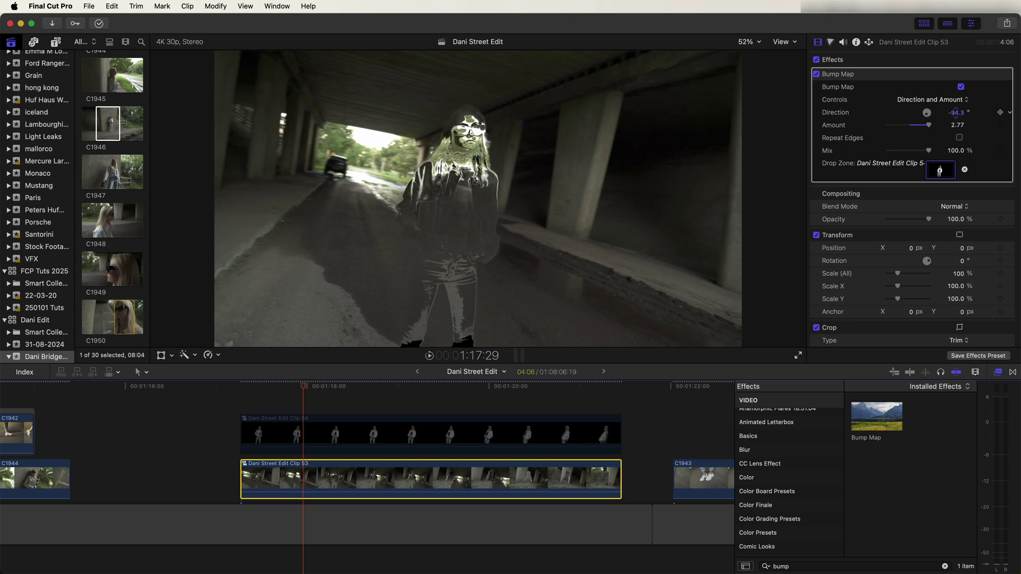
key("Up")
key("space")
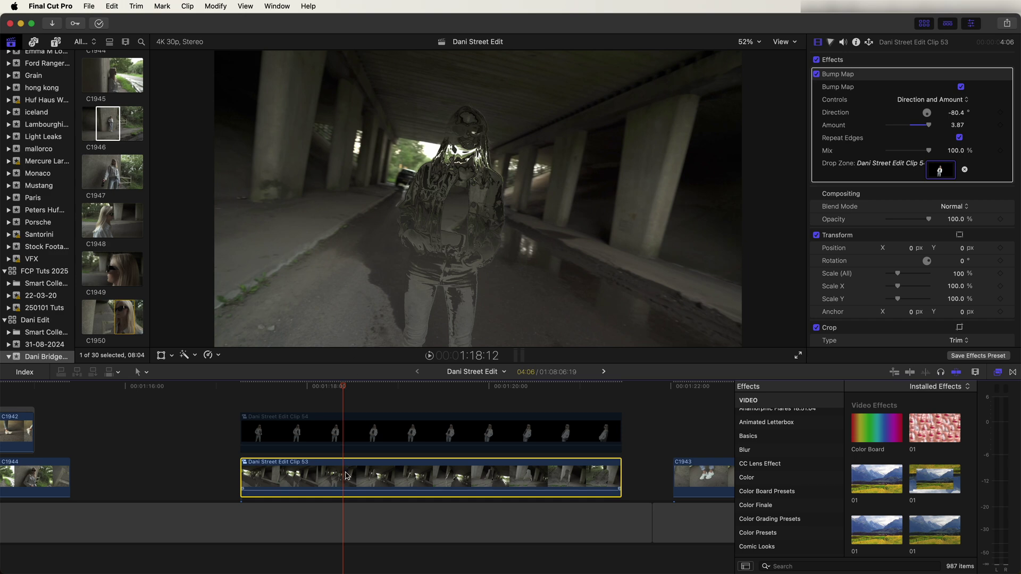
Step: Split the clip at the playhead and delete the Magnetic Mask from the second part
key("cmd+b")
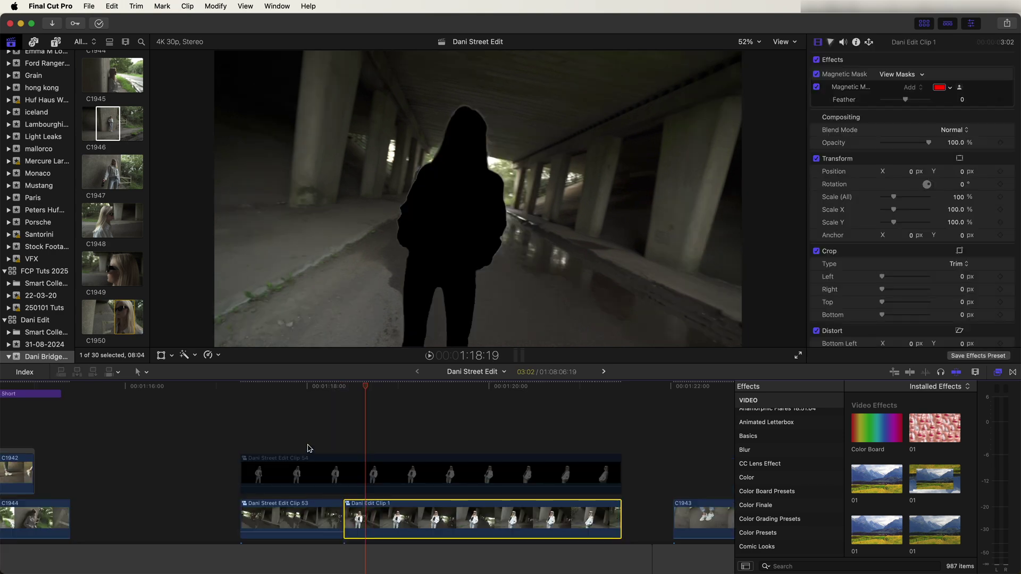
left_click(849, 75)
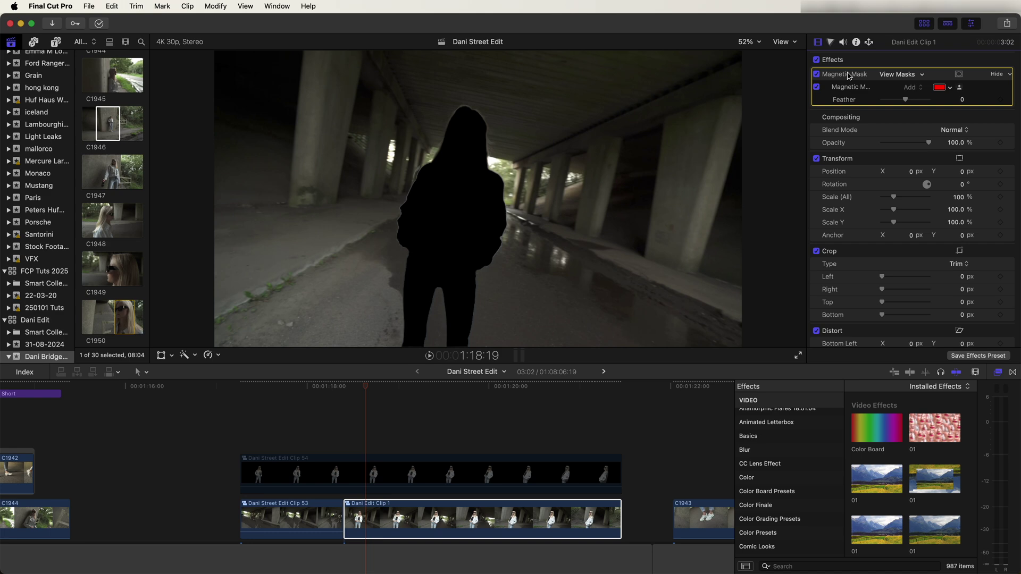
key("Delete")
mouse_move(328, 391)
left_mouse_down()
mouse_move(358, 392)
mouse_move(333, 395)
left_mouse_up()
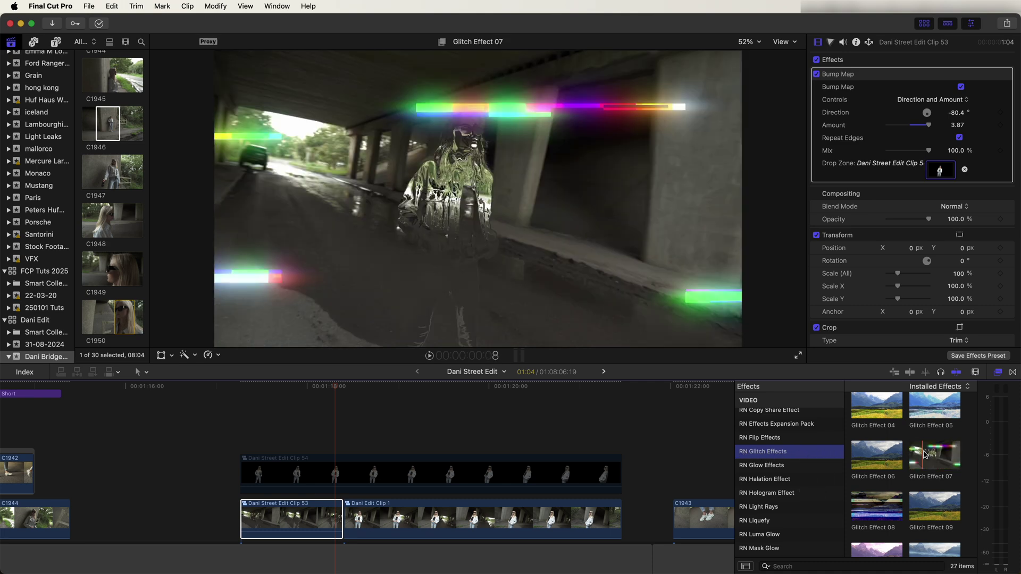
Step: Apply Glitch Effect 07 masked to the woman's body and legs, tracked forward, plus Glitch Effect 05
left_click_drag(922, 454, 454, 193)
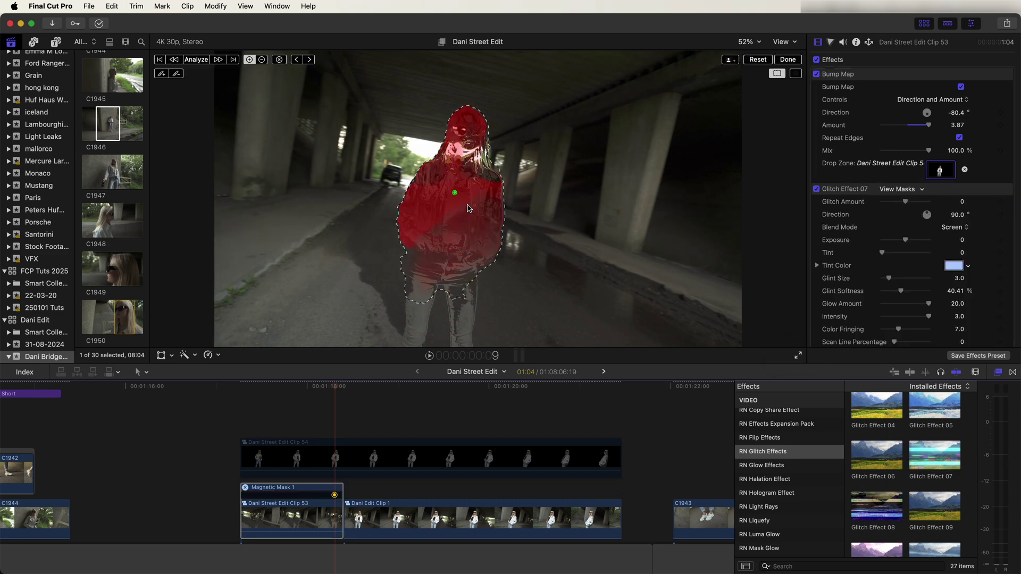
left_click(466, 302)
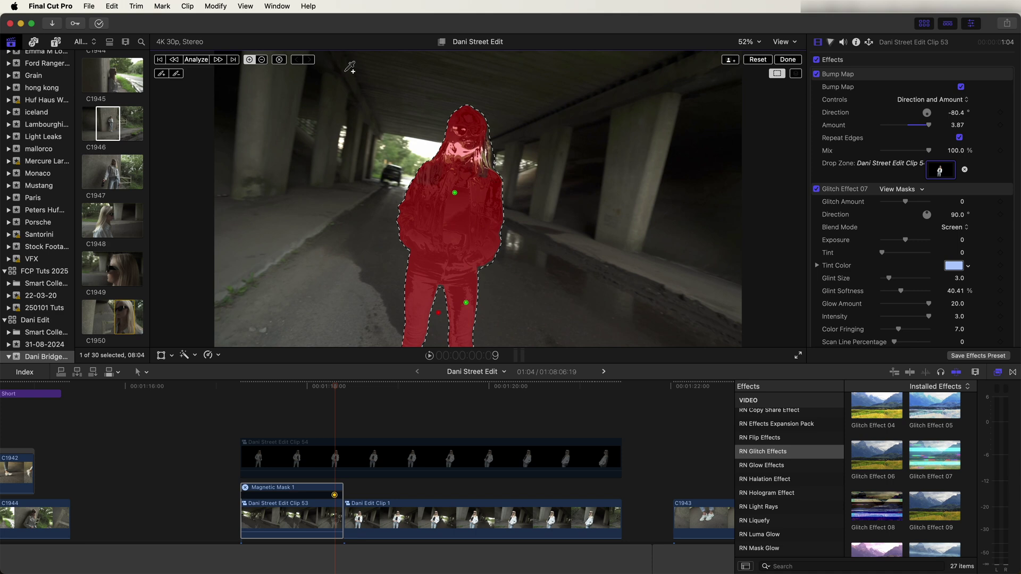
left_click(219, 60)
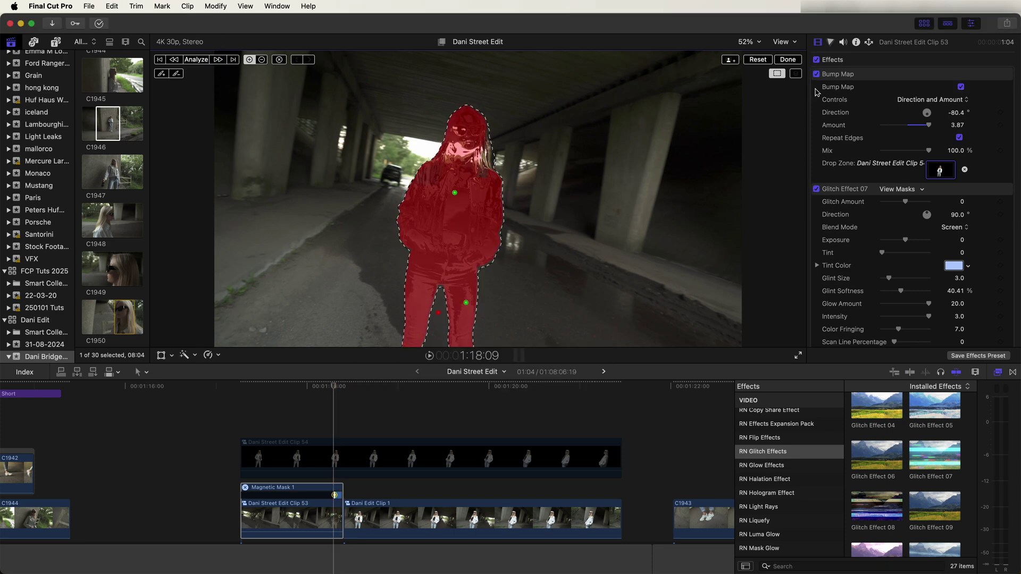
left_click(788, 59)
left_click_drag(935, 442, 458, 210)
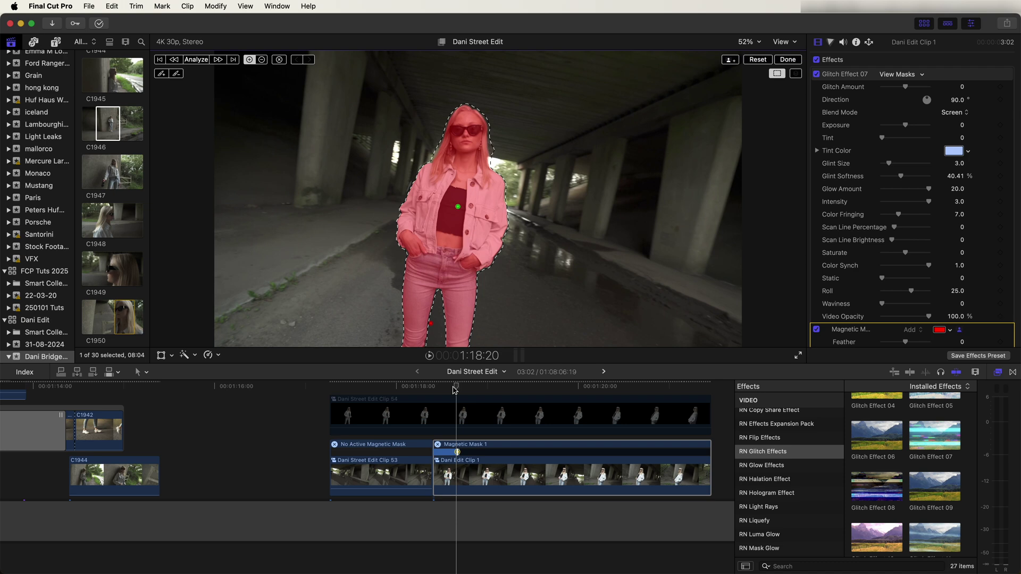
left_click_drag(455, 389, 443, 389)
Step: Place a copy of Dani Edit Clip 1 above the storyline and shorten its end
left_click(788, 59)
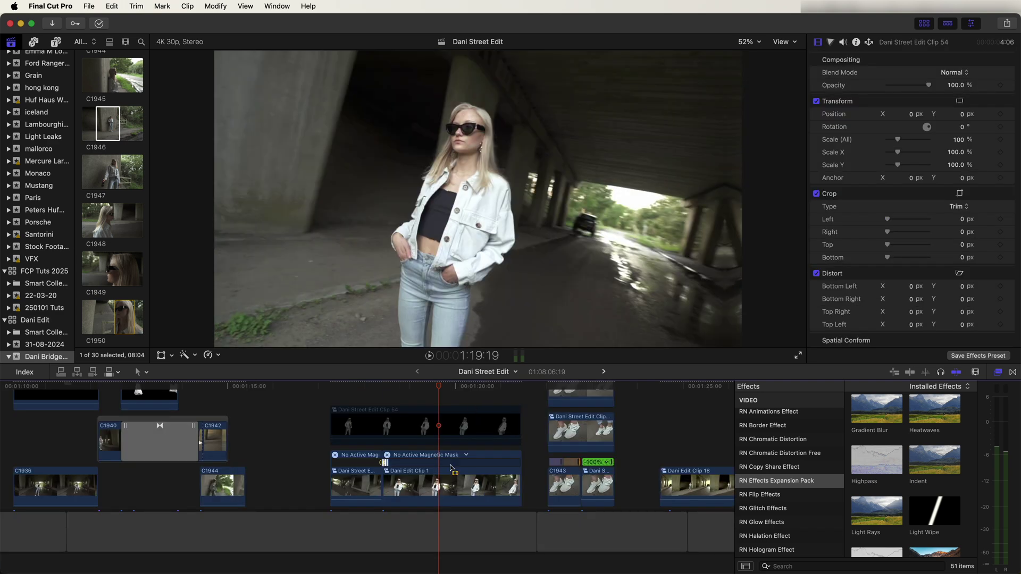
left_click_drag(444, 462, 444, 465)
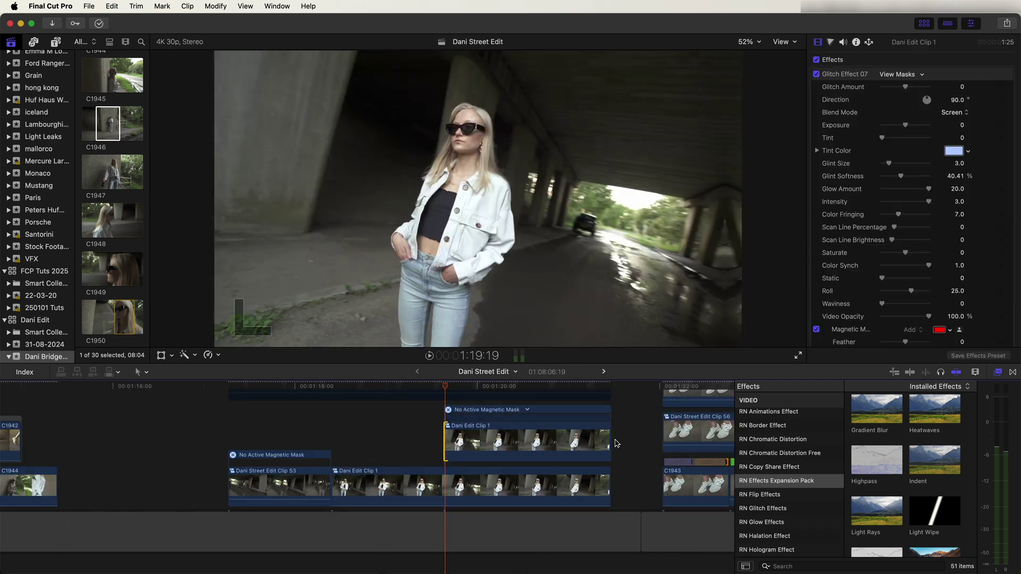
left_click_drag(610, 444, 516, 444)
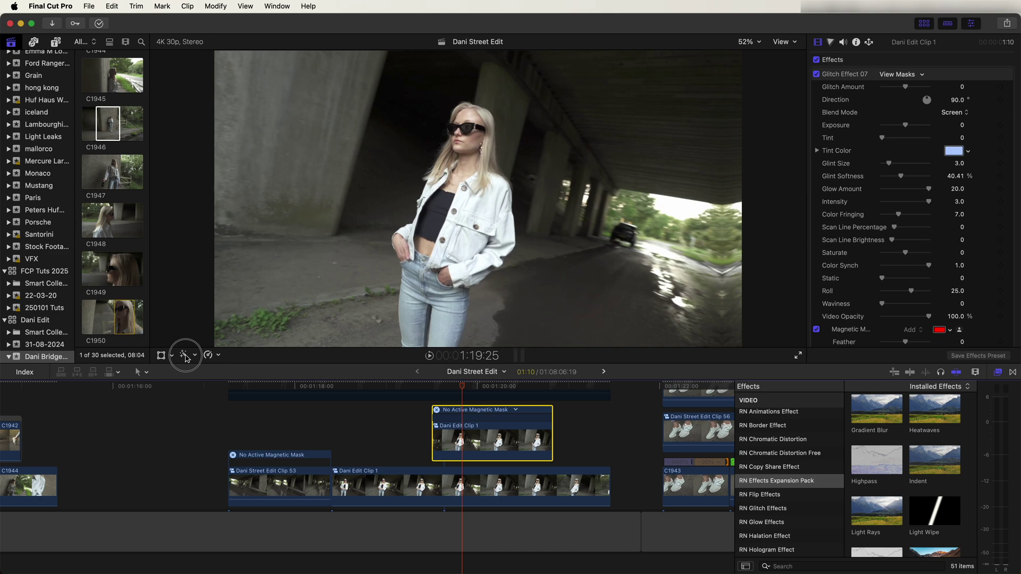
Step: Add a magnetic mask on the upper clip isolating the woman and analyze it
left_click(185, 356)
left_click(222, 428)
left_click(473, 157)
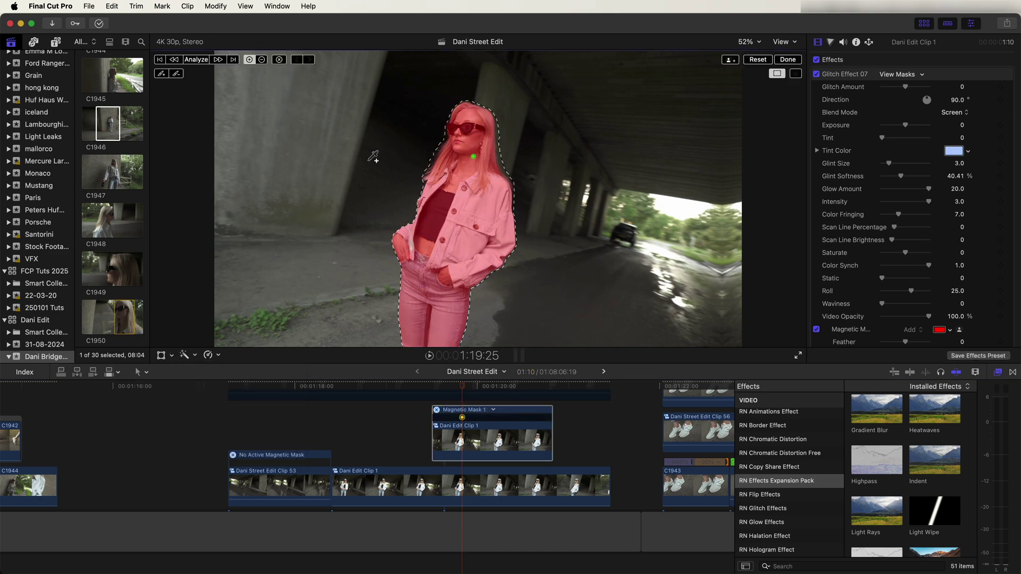
left_click(194, 60)
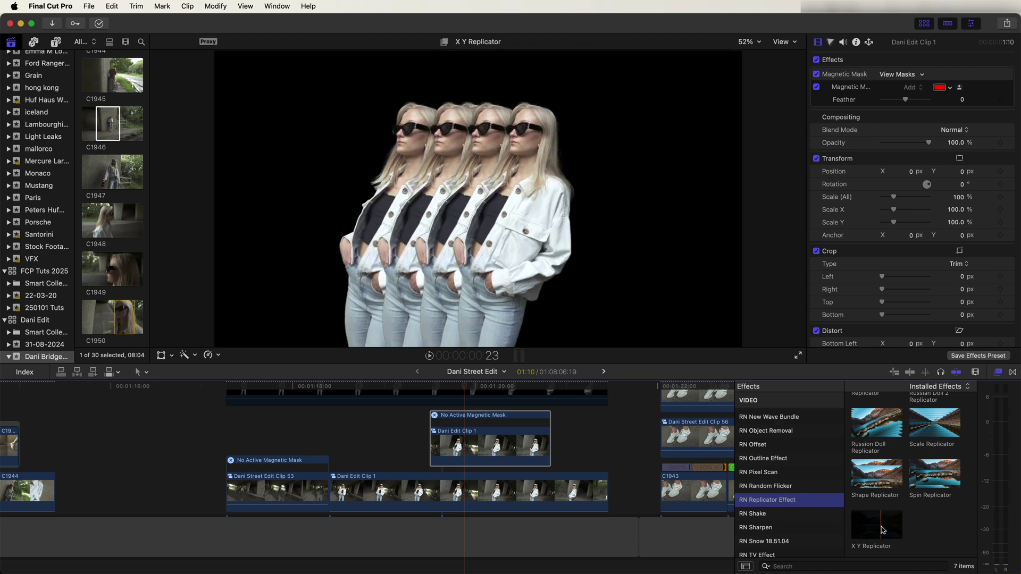
Step: Apply X Y Replicator with 3 points and X Split Amount 60.03, then add the Energy glow
left_click_drag(861, 525, 512, 452)
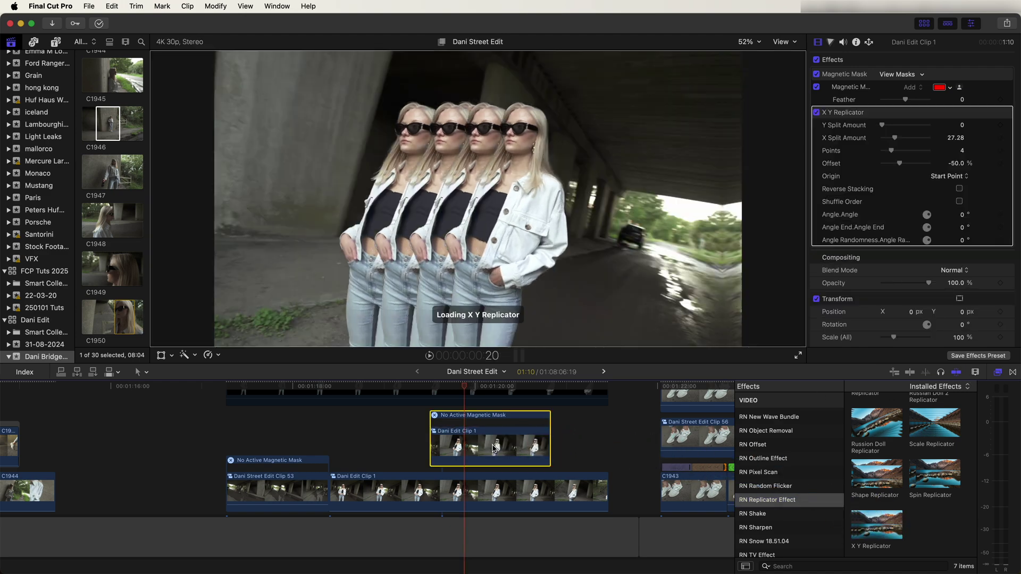
mouse_move(464, 389)
left_mouse_down()
mouse_move(441, 389)
mouse_move(485, 387)
left_mouse_up()
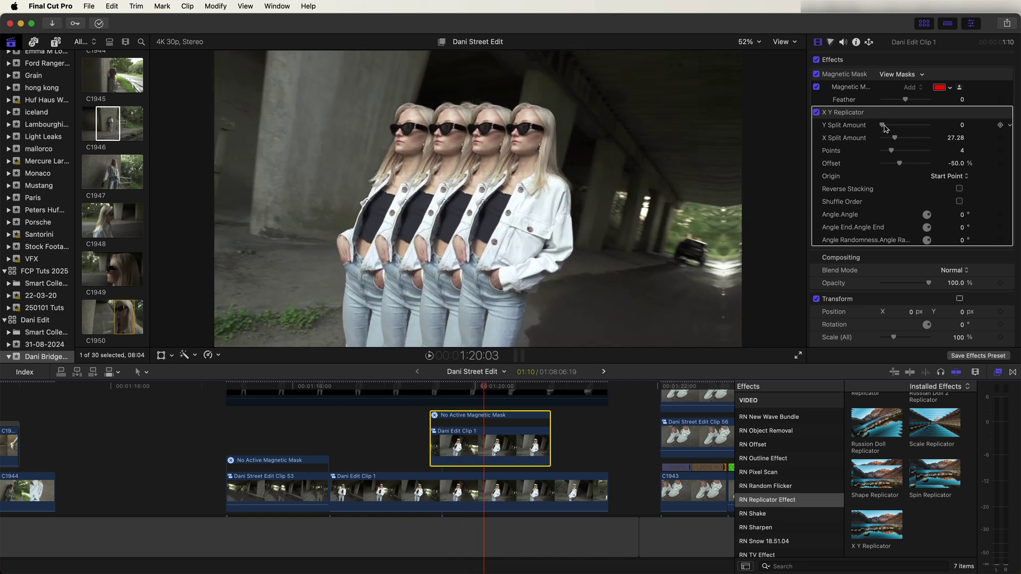
left_click_drag(883, 126, 888, 125)
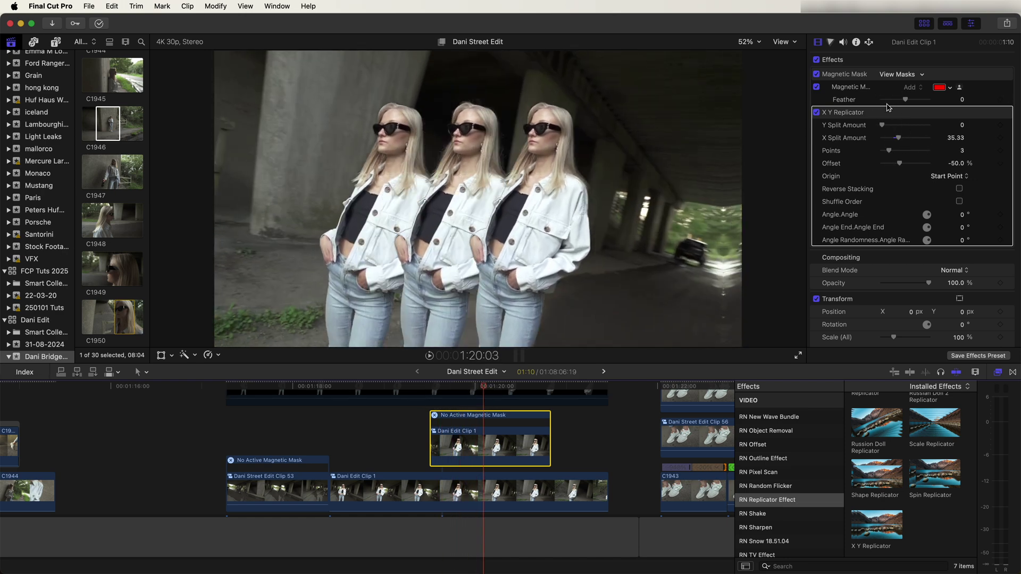
left_click_drag(890, 154, 912, 140)
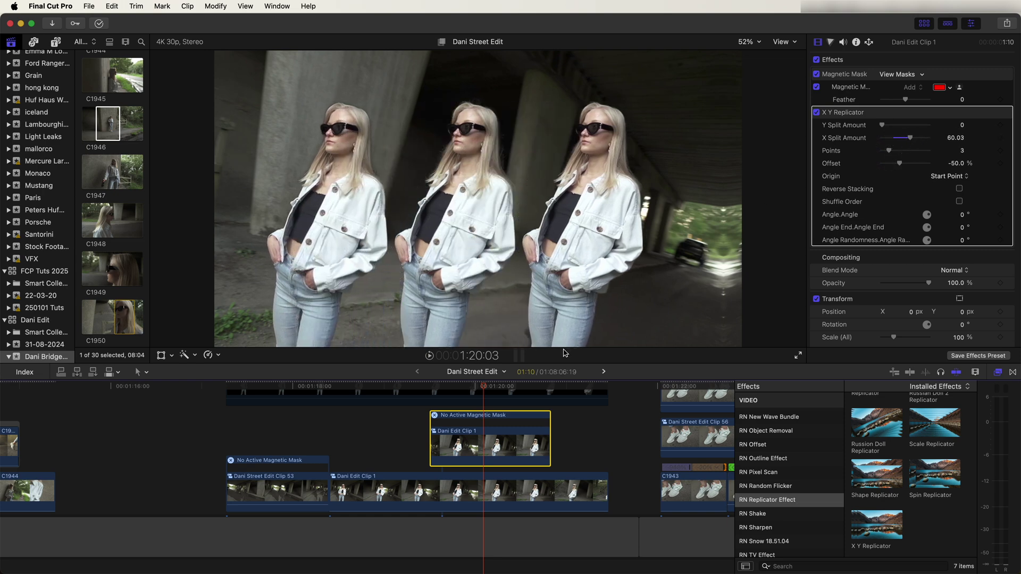
mouse_move(483, 389)
left_mouse_down()
mouse_move(417, 388)
mouse_move(464, 388)
left_mouse_up()
key("space")
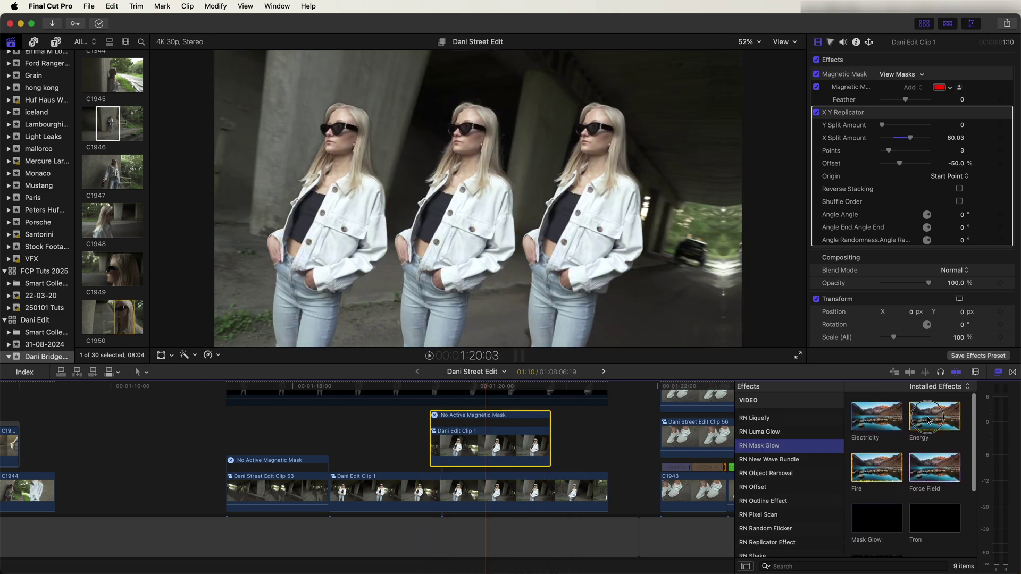
left_click_drag(935, 420, 461, 446)
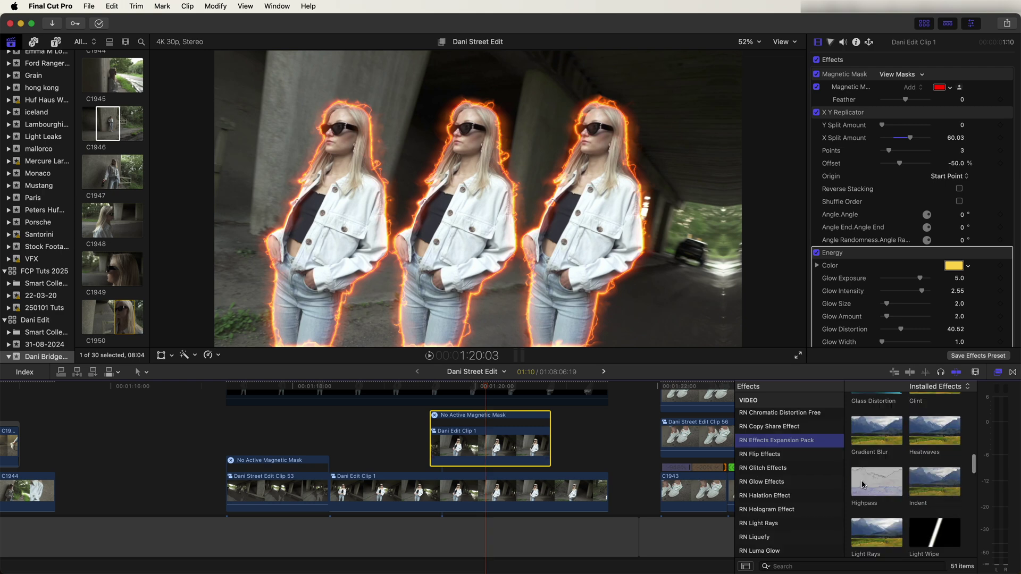
Step: Add Highpass, then stack a duplicate above with X Y Replicator, Highpass and Energy turned off
left_click_drag(870, 483, 487, 441)
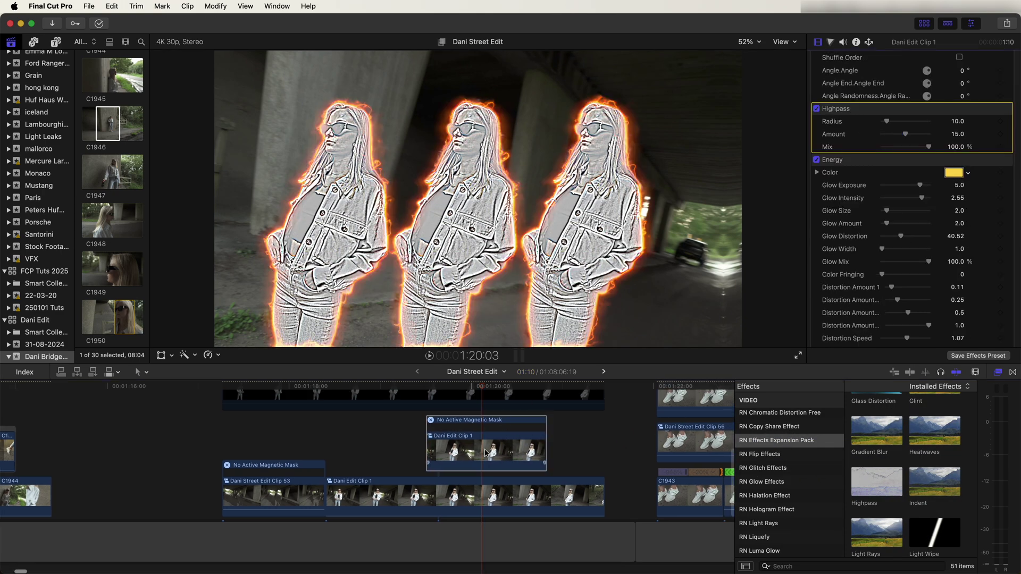
left_click_drag(484, 452, 482, 388)
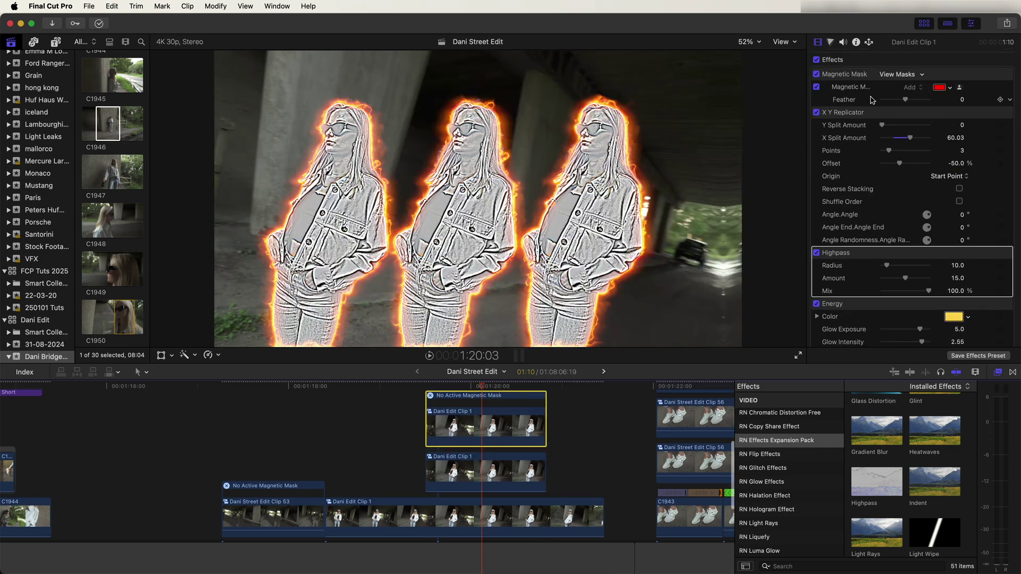
left_click(816, 112)
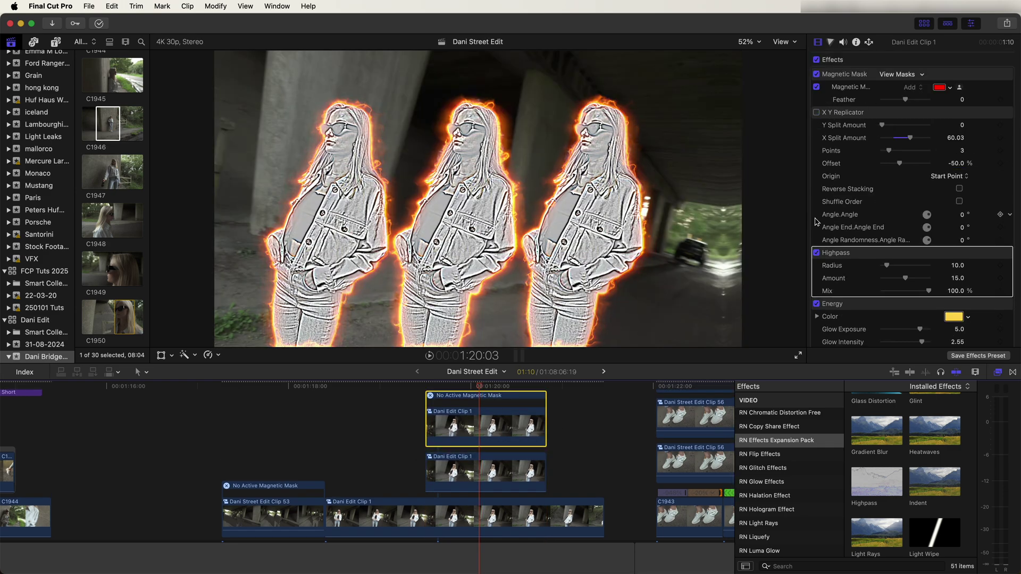
left_click(816, 253)
left_click(816, 304)
key("space")
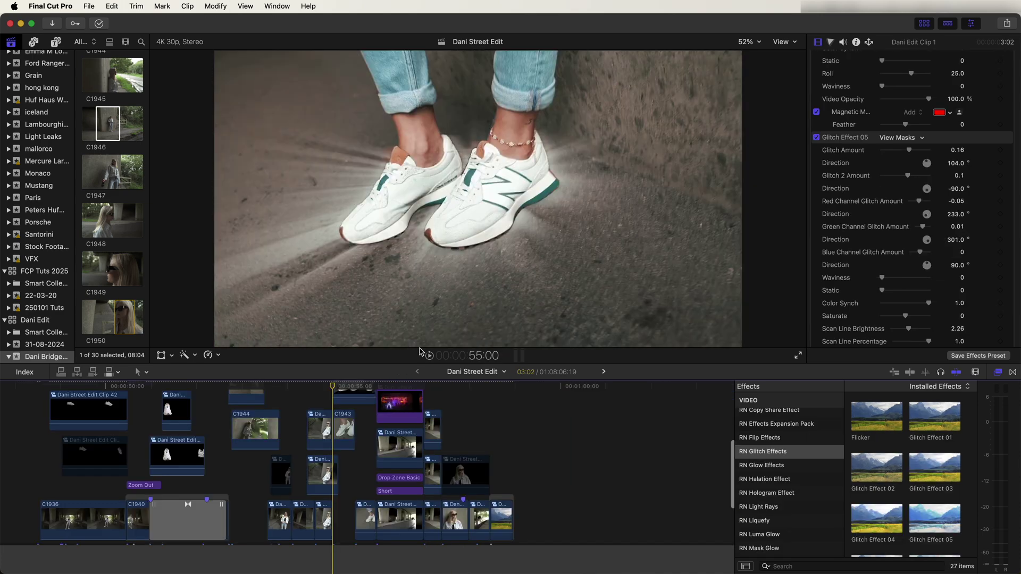
Step: Play back the sneaker section twice to review it
key("space")
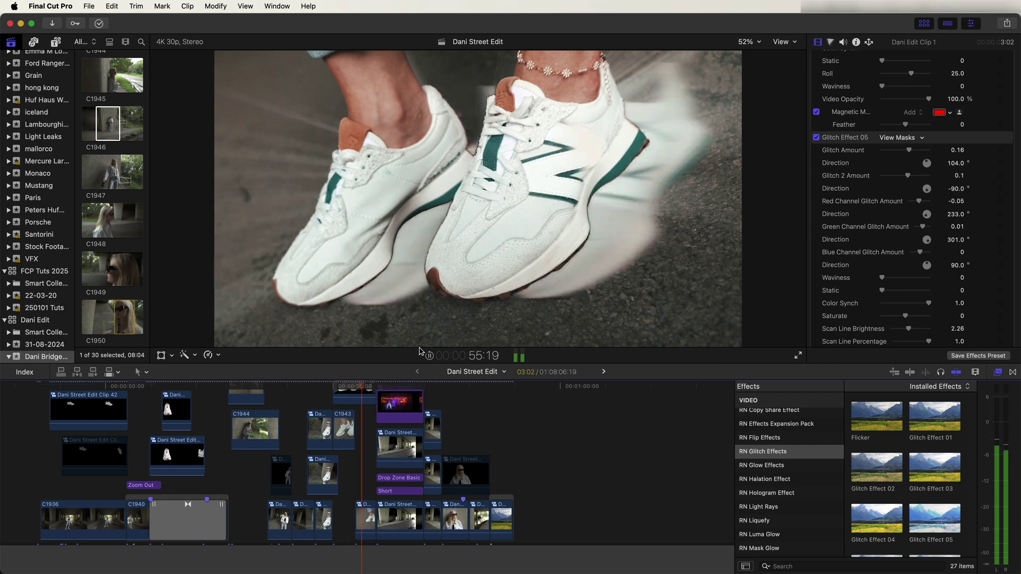
key("Up")
key("Up")
key("space")
key("Up")
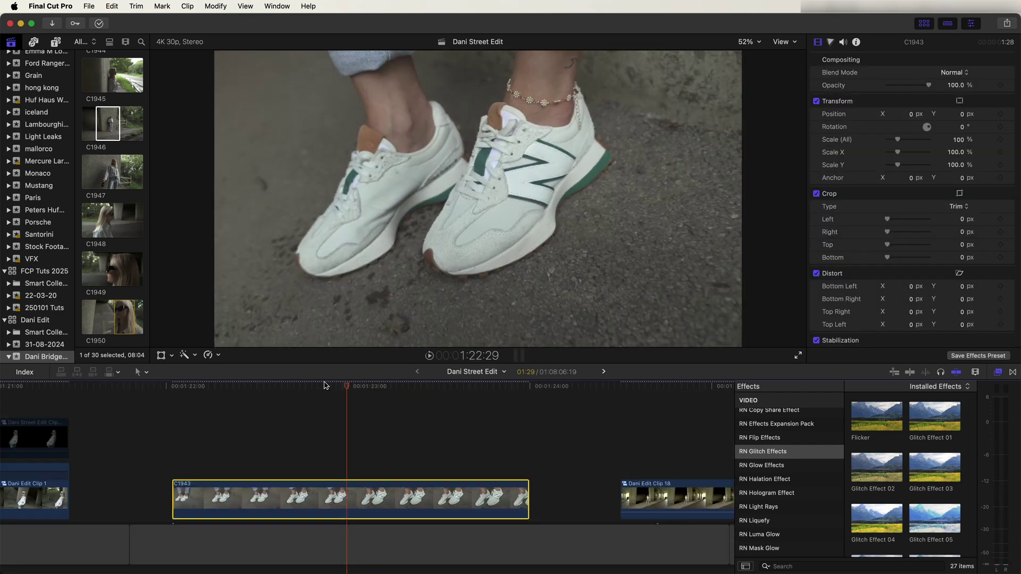
Step: Put the playhead in clip C1943 and bring up its Retime Video Quality choices
left_click(325, 388)
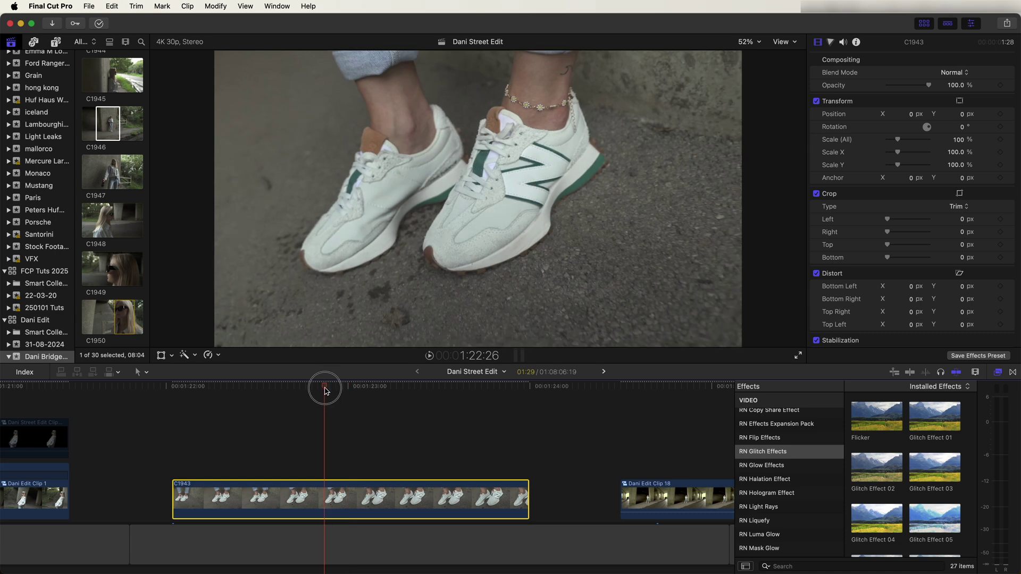
scroll(877, 249, "down", 4)
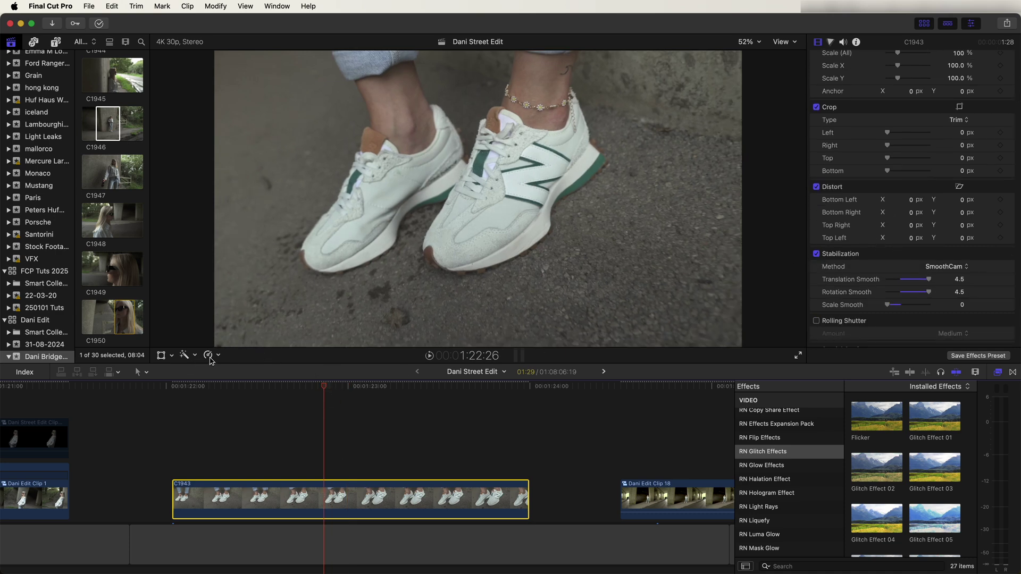
left_click(211, 356)
mouse_move(293, 298)
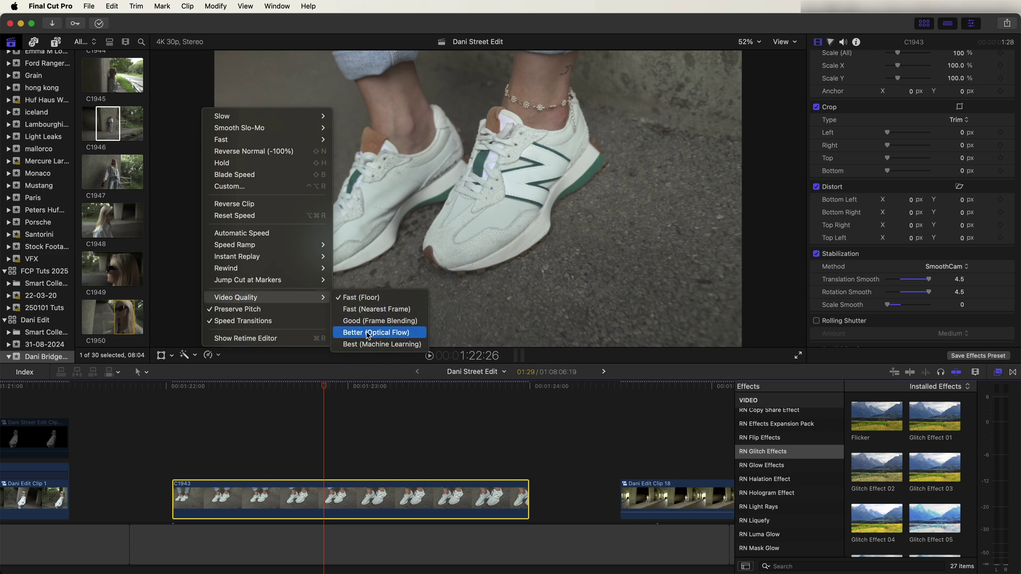
Step: Set C1943's retime quality to Better (Optical Flow) and reverse the clip
left_click(369, 332)
left_click(512, 401)
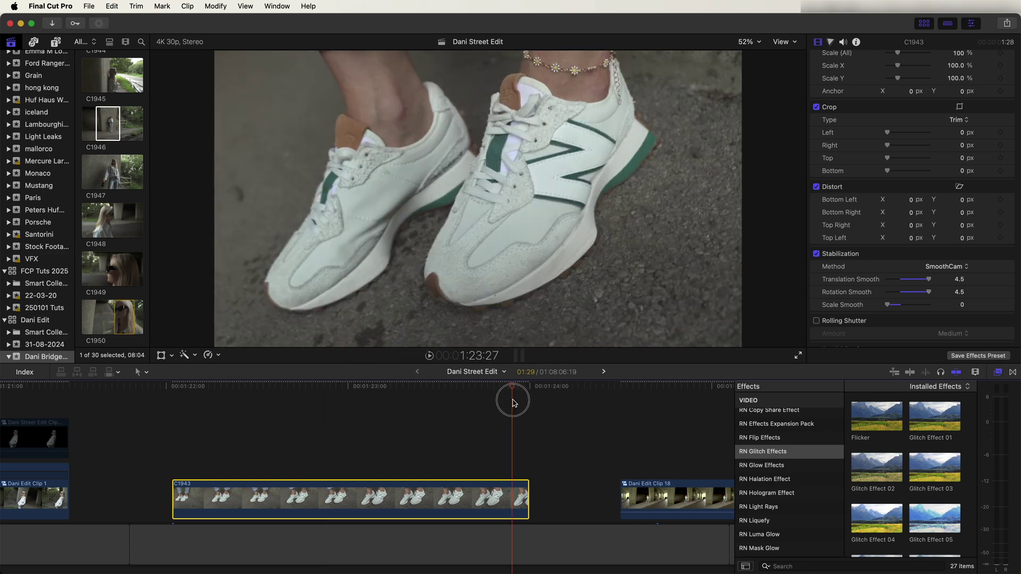
left_click_drag(513, 403, 494, 391)
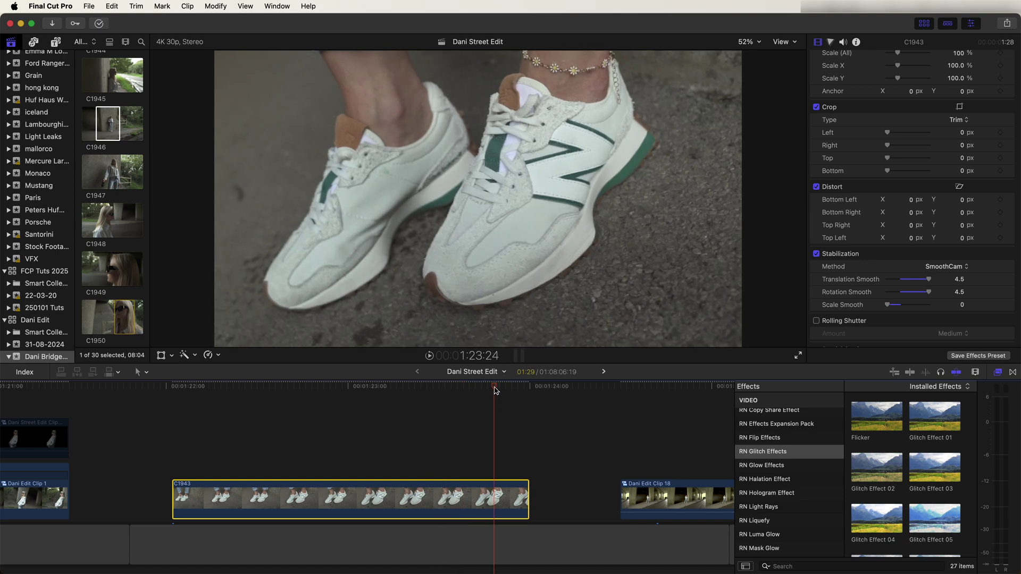
key("super+r")
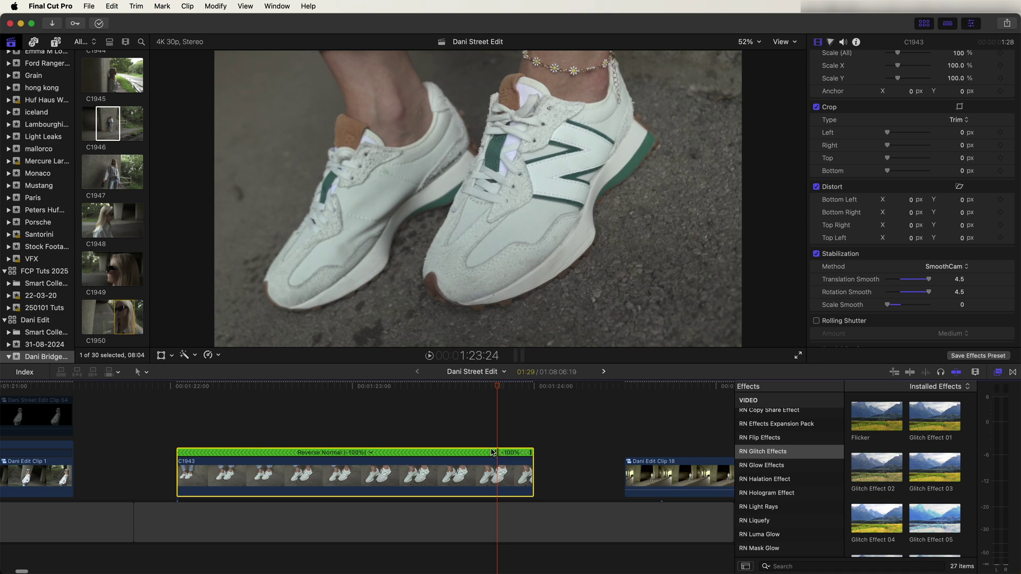
Step: Speed the reversed sneaker clip up to about -260%
scroll(499, 457, "left", 3)
left_click(560, 445)
scroll(567, 459, "down", 1)
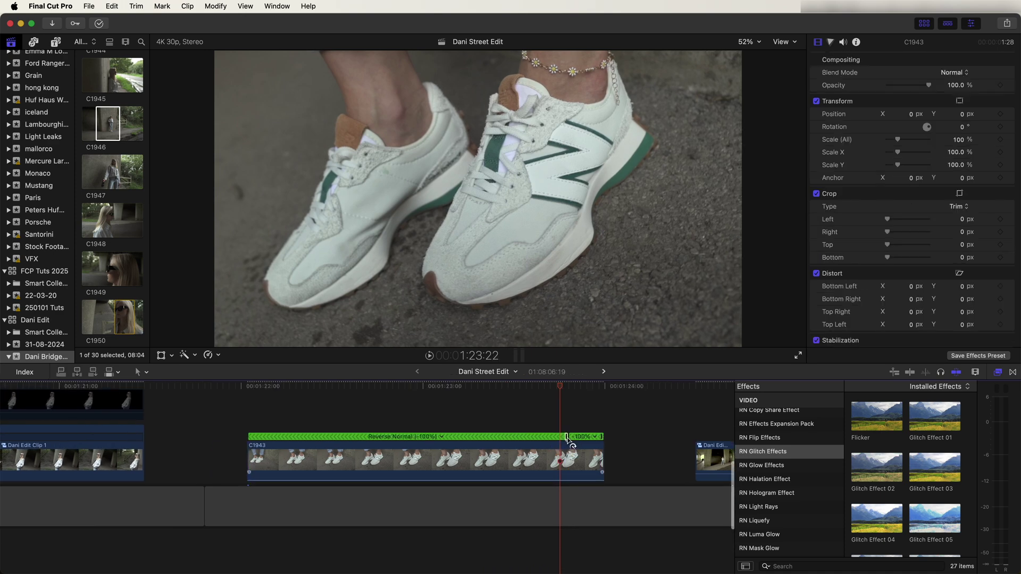
left_click_drag(566, 438, 287, 438)
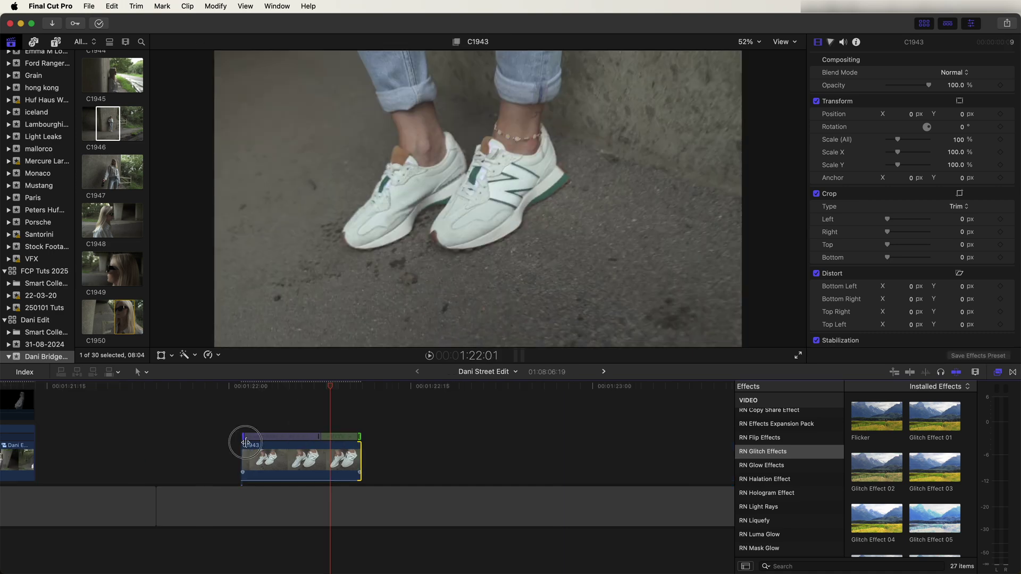
Step: Stretch C1943 to roughly twice its length to slow it, then play it back
left_click(244, 442)
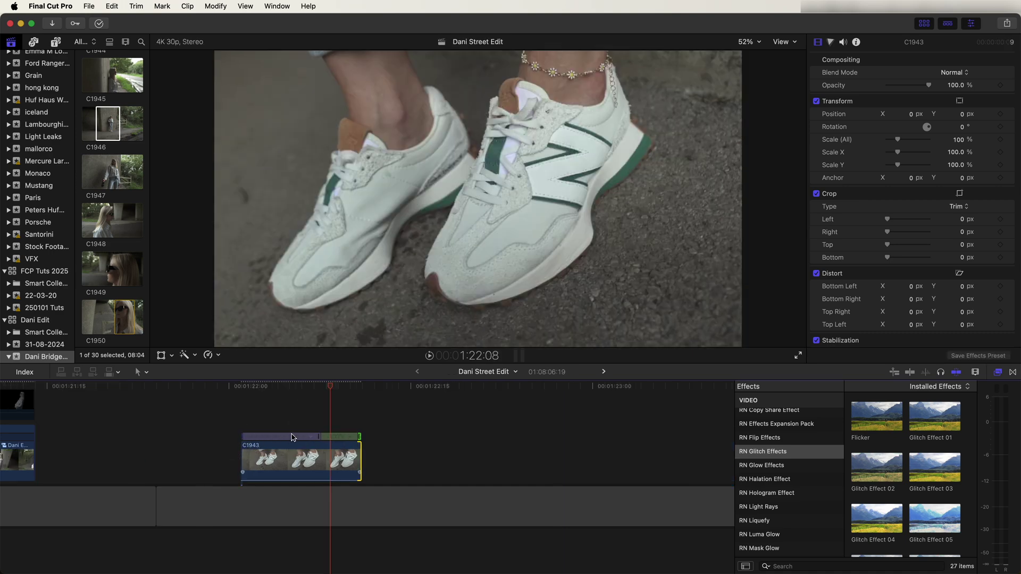
left_click_drag(360, 439, 579, 439)
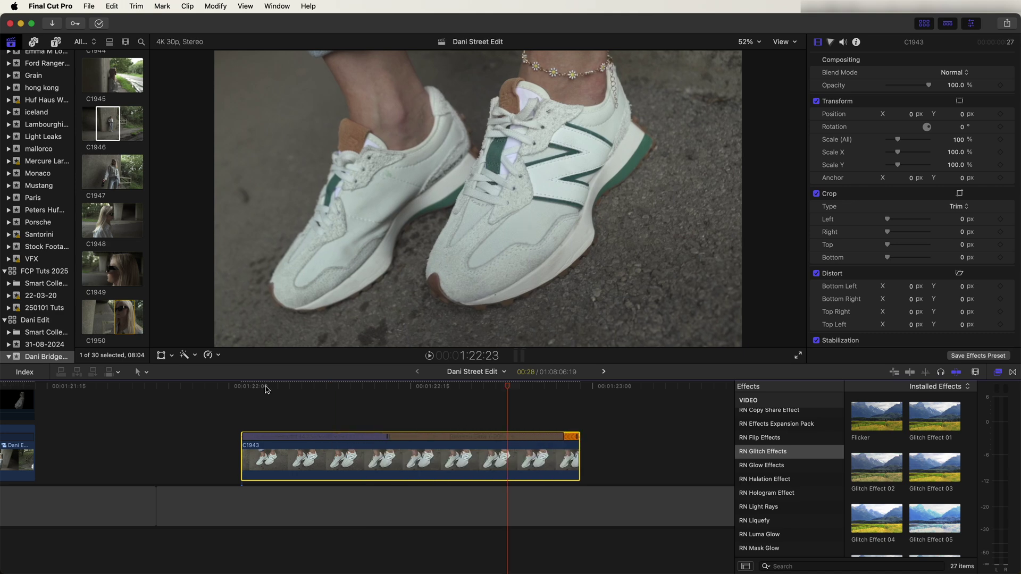
left_click(240, 388)
key("space")
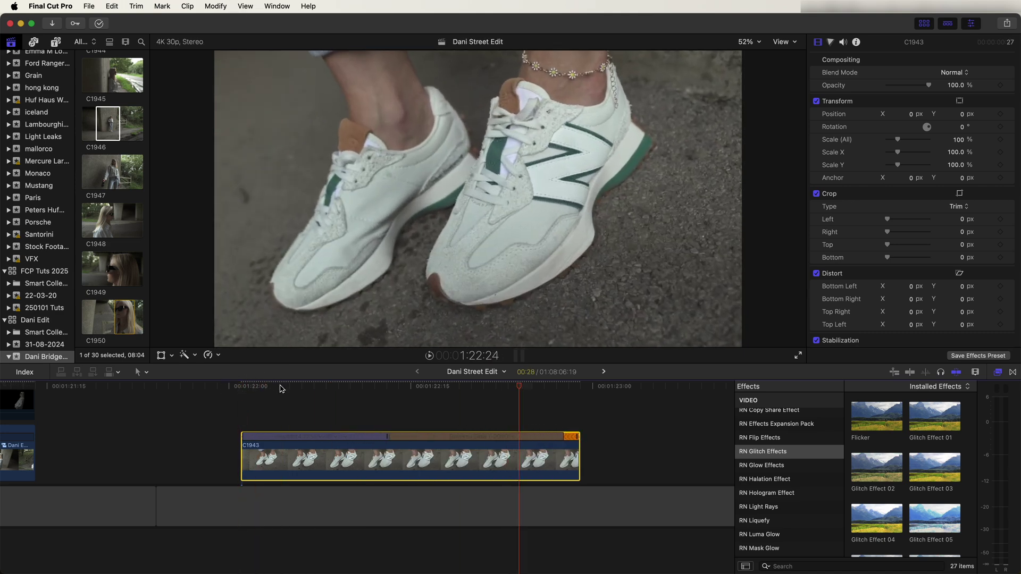
left_click(240, 392)
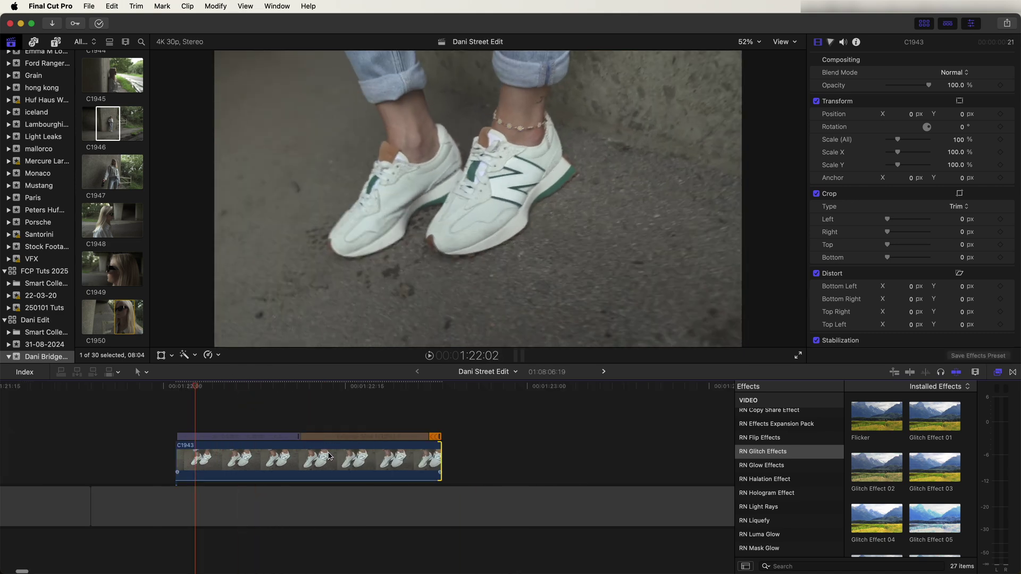
Step: Place a copy of C1943 right after the original and make it a compound clip
scroll(325, 457, "right", 4)
scroll(282, 457, "left", 2)
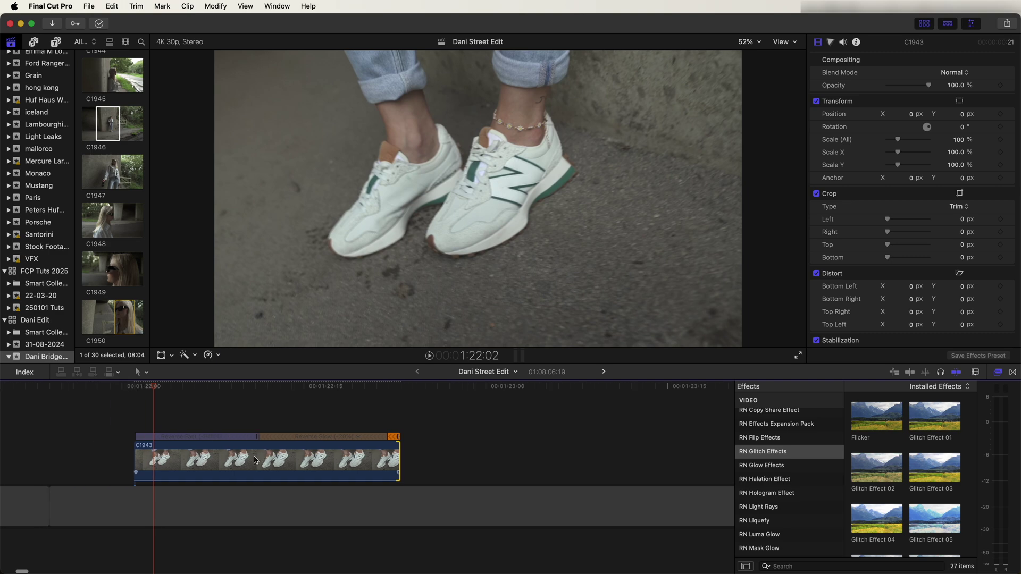
left_click_drag(255, 460, 529, 433)
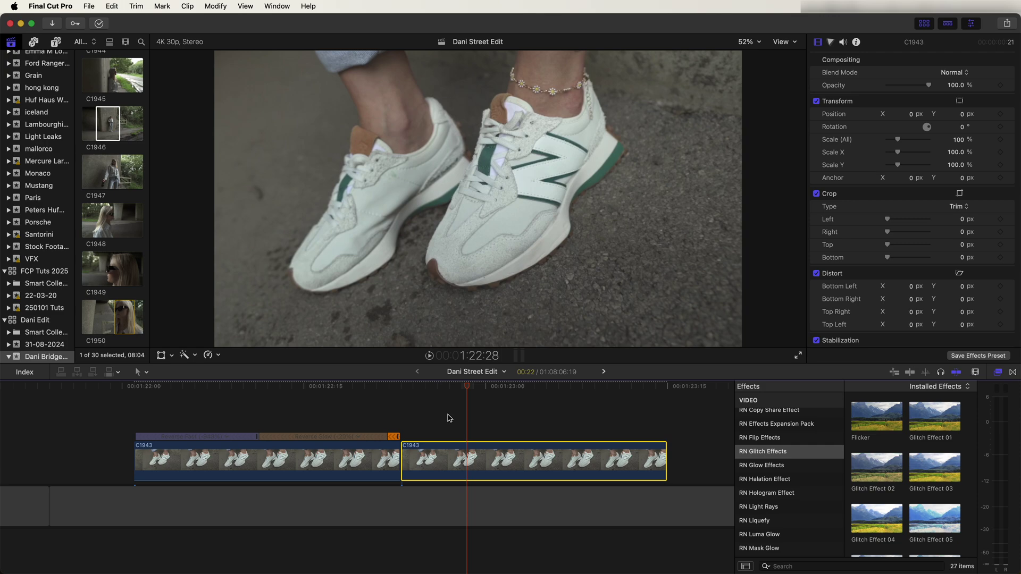
right_click(465, 459)
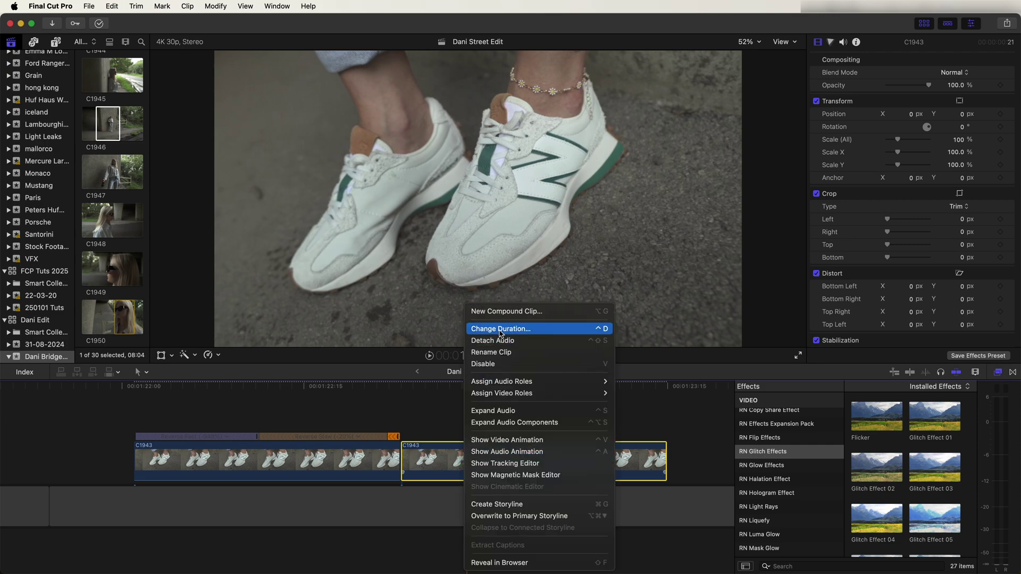
left_click(500, 311)
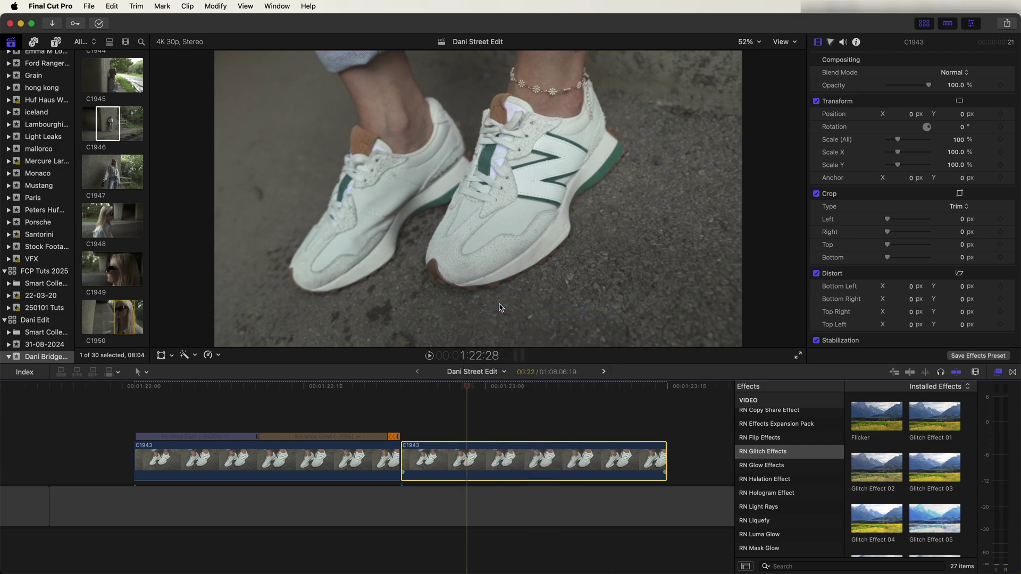
left_click(652, 318)
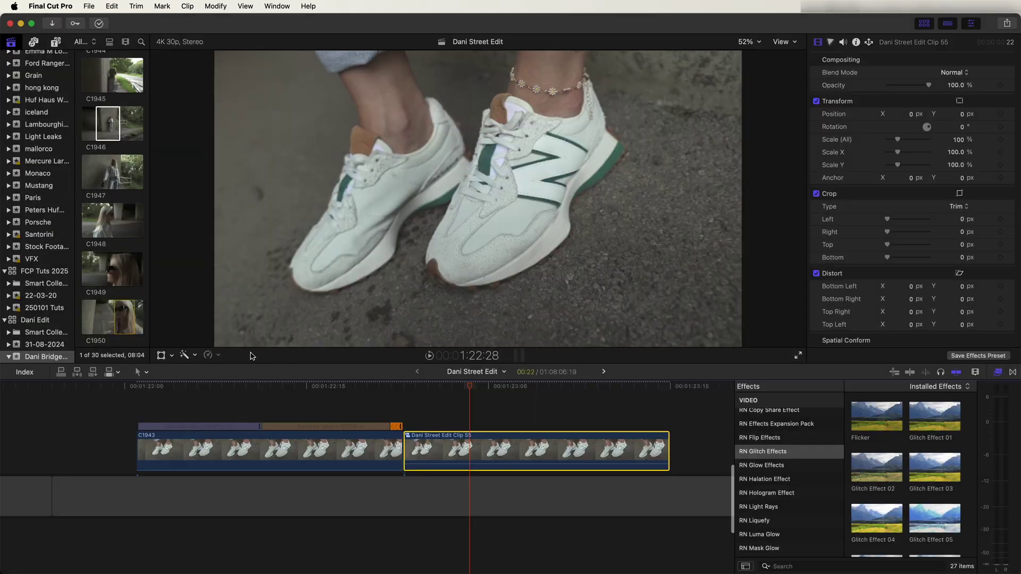
Step: Reverse the compound copy at -100%, play the boomerang, and select both clips
left_click(212, 357)
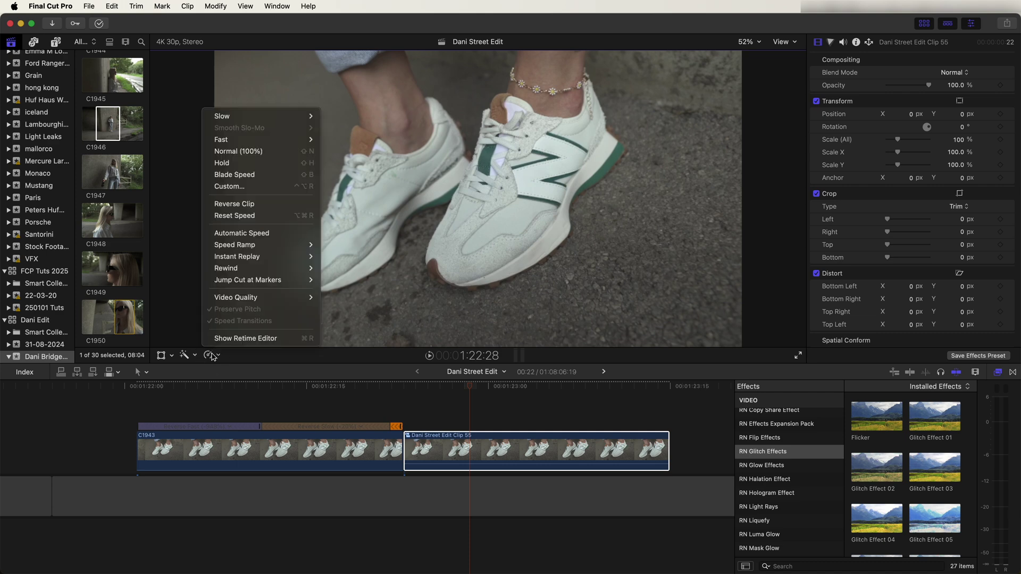
left_click(264, 206)
key("space")
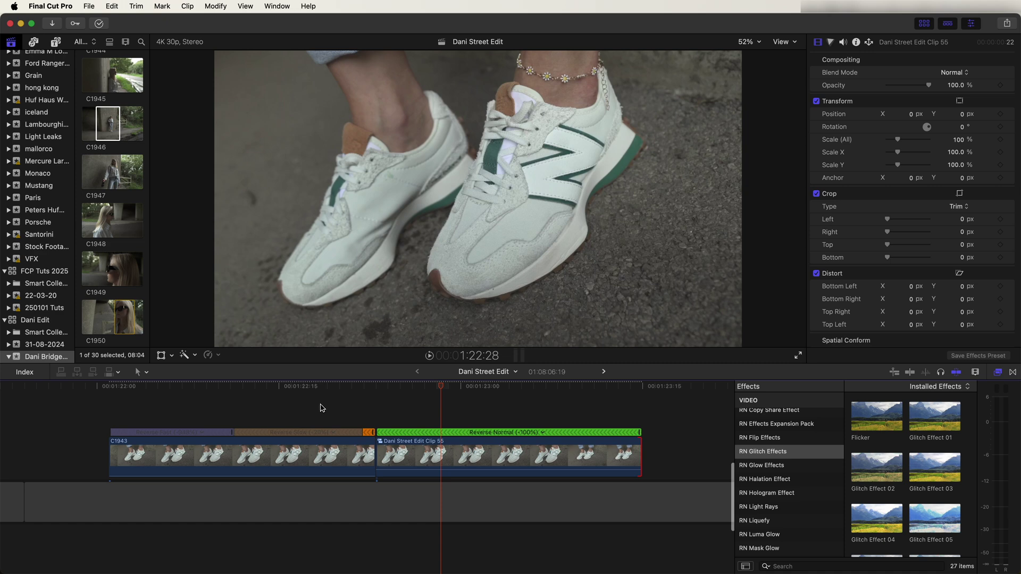
left_click_drag(316, 410, 422, 426)
key("Up")
Step: Combine the duplicated clip pair into a new compound clip, Clip 56
right_click(393, 441)
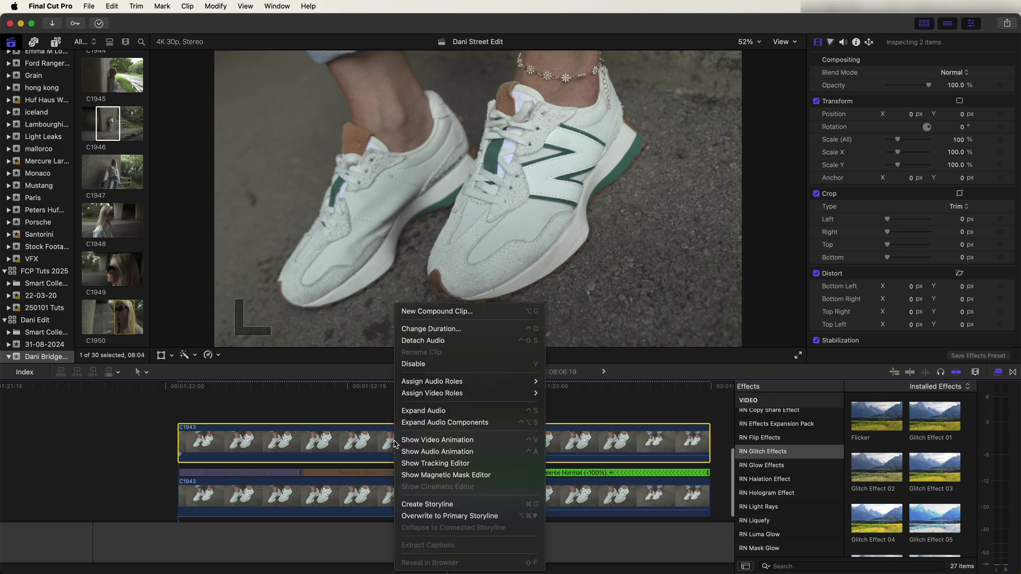
left_click(454, 312)
key("Return")
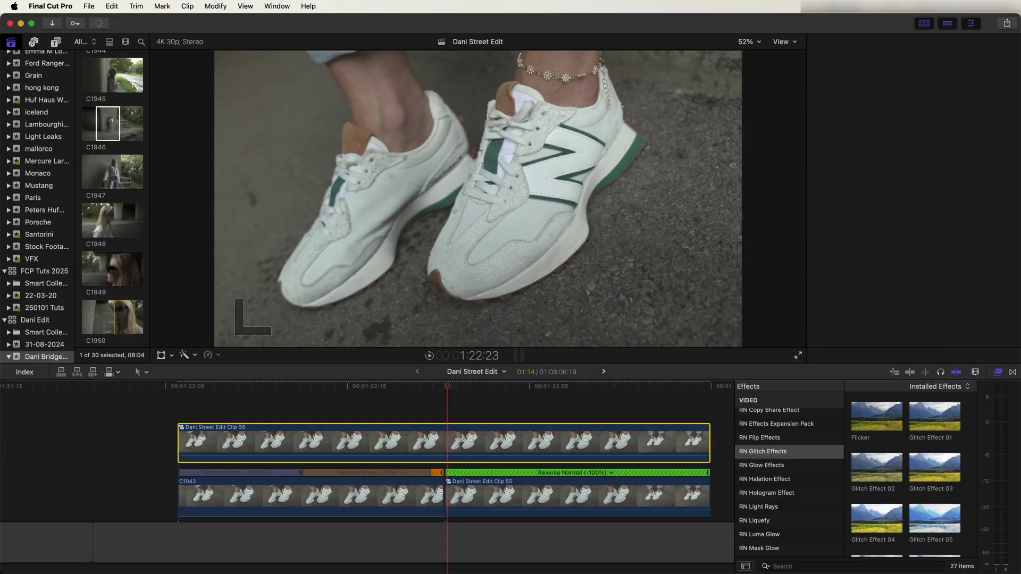
Step: Add a Magnetic Mask to Clip 56 covering both sneakers and analyse it
left_click(185, 356)
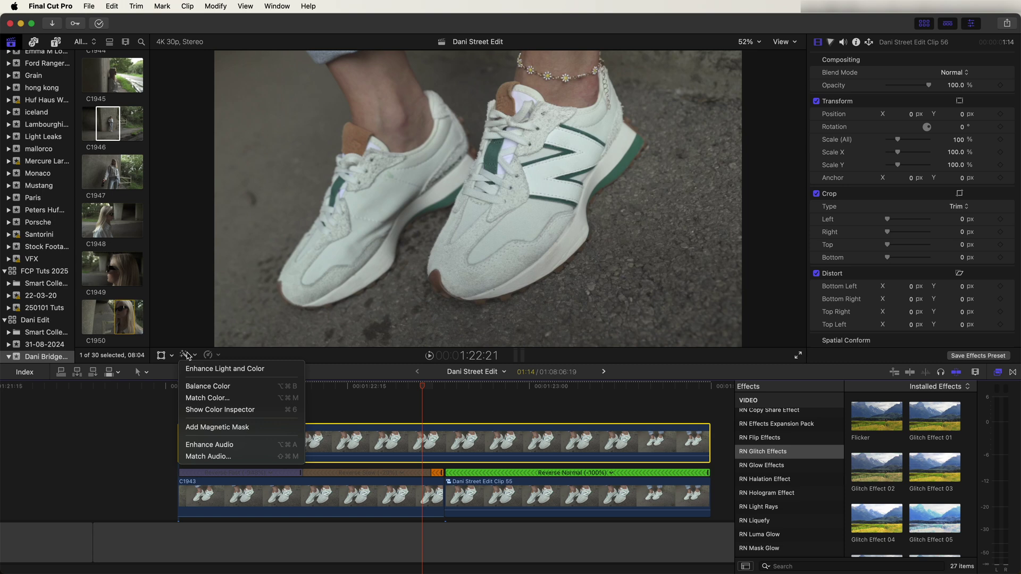
left_click(230, 428)
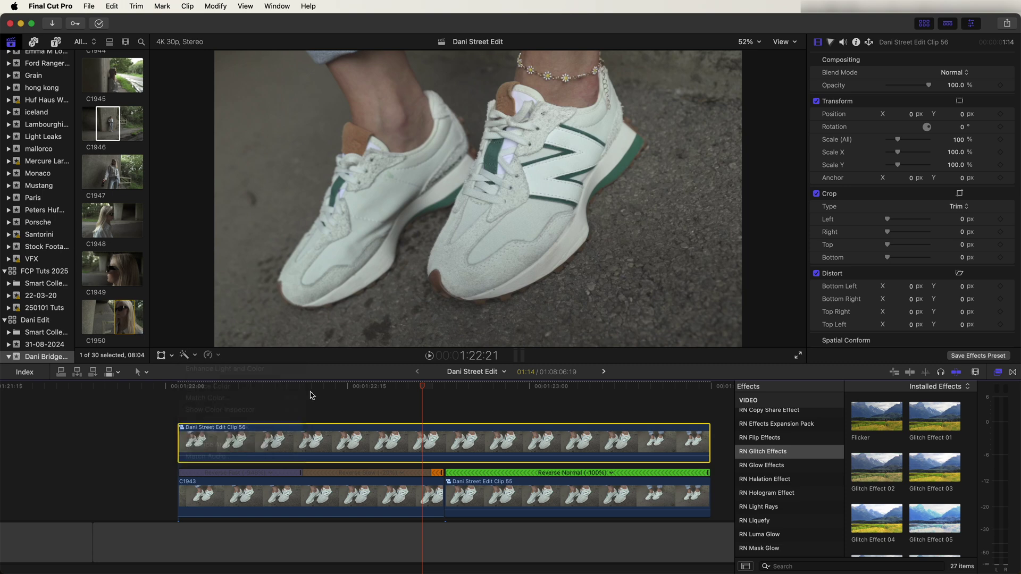
left_click(383, 196)
left_click(544, 174)
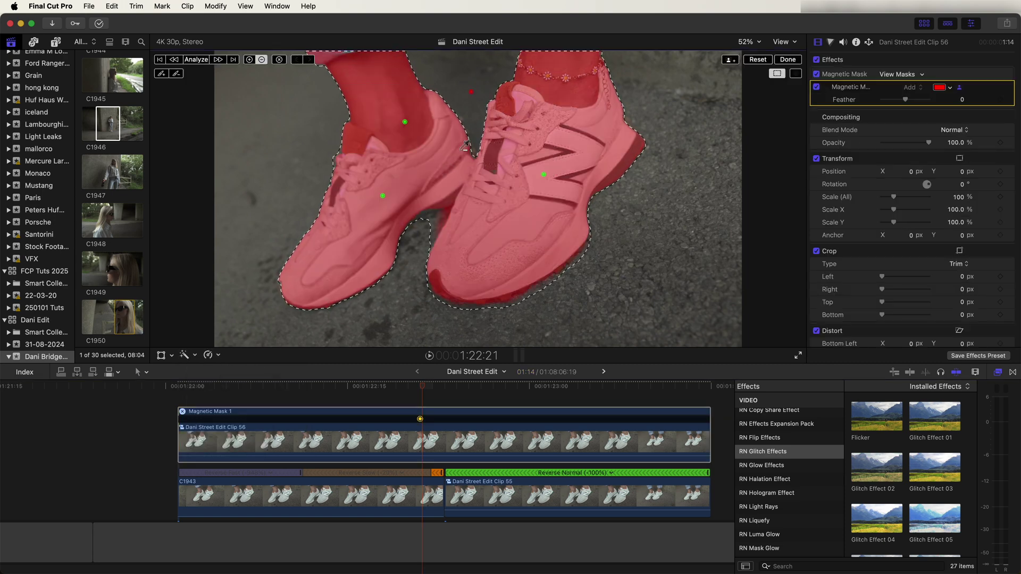
left_click(198, 60)
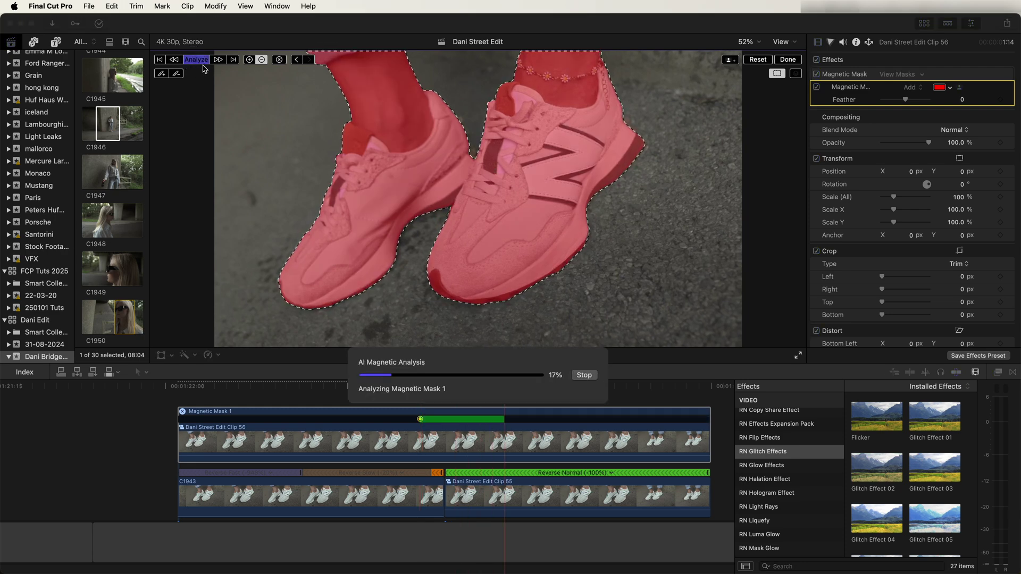
left_click(789, 60)
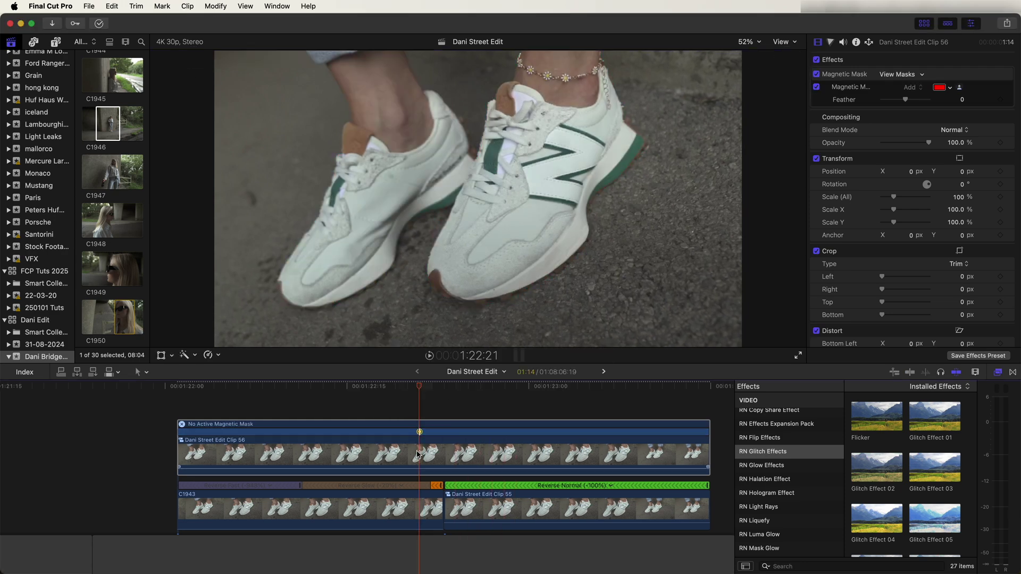
Step: Duplicate Clip 56, apply RN Offset Slide Left (Amount 65.97, Blur 80.25), and preview it
left_click_drag(419, 436, 421, 428)
scroll(420, 460, "up", 1)
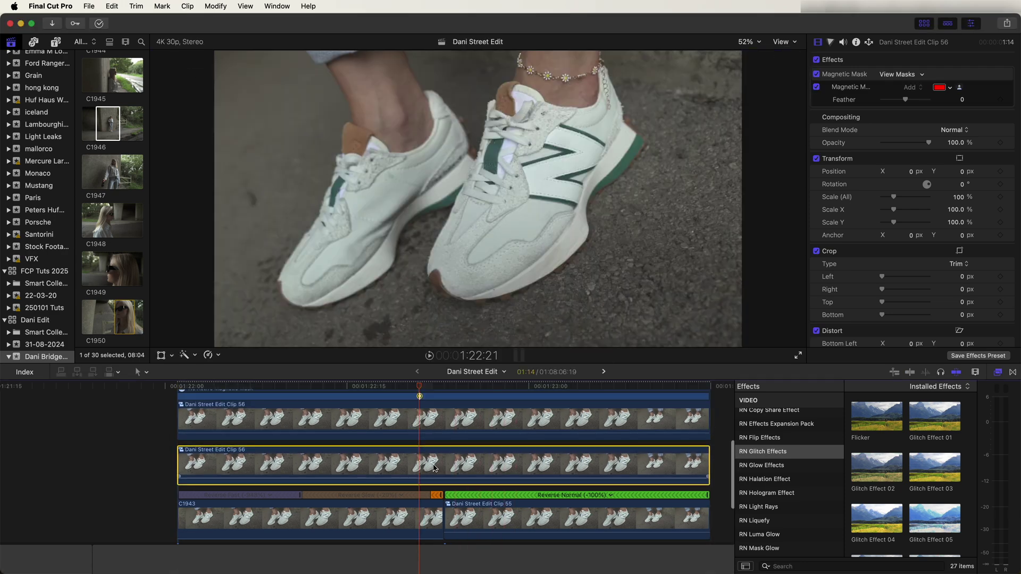
scroll(768, 473, "down", 8)
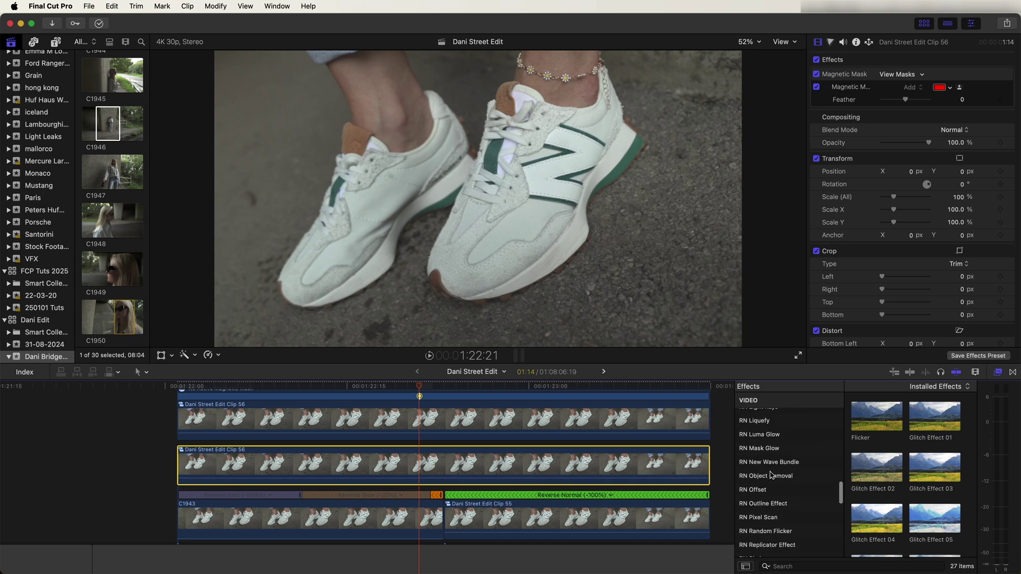
left_click(778, 428)
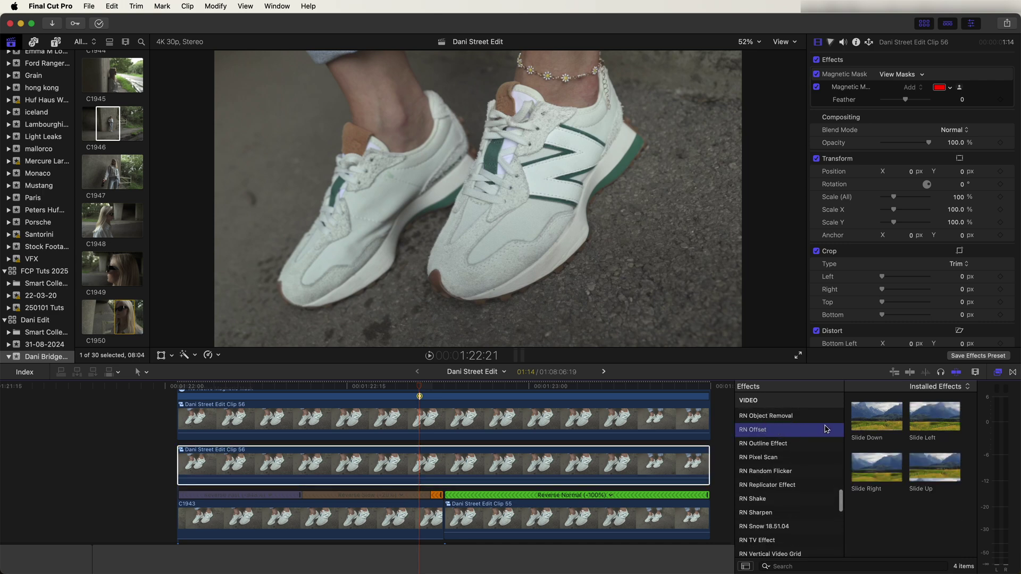
left_click_drag(876, 418, 418, 468)
left_click(187, 388)
key("space")
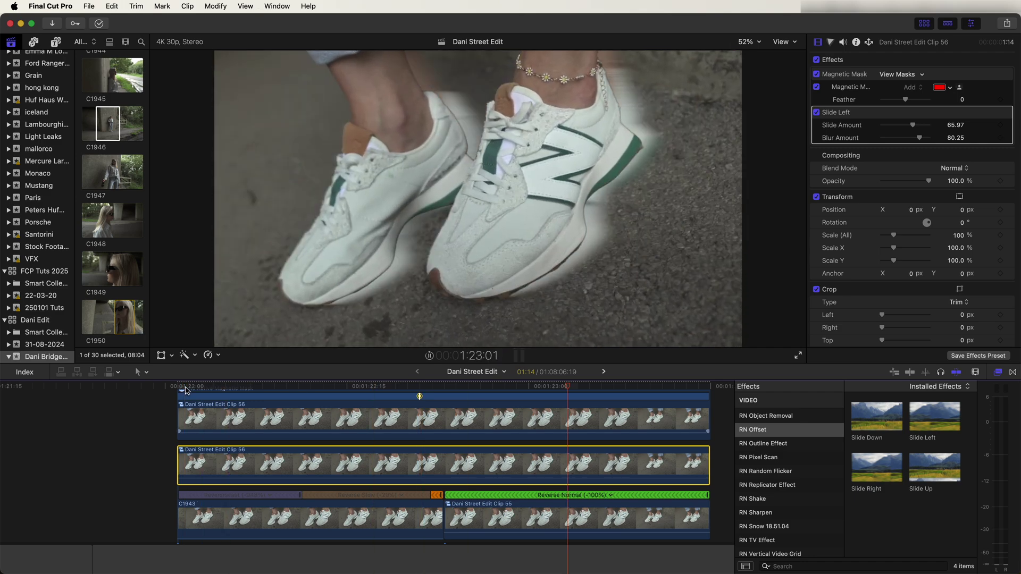
Step: Add another copy with Light Rays centred lower in the frame, and stack a fourth copy
left_click_drag(389, 451, 389, 469)
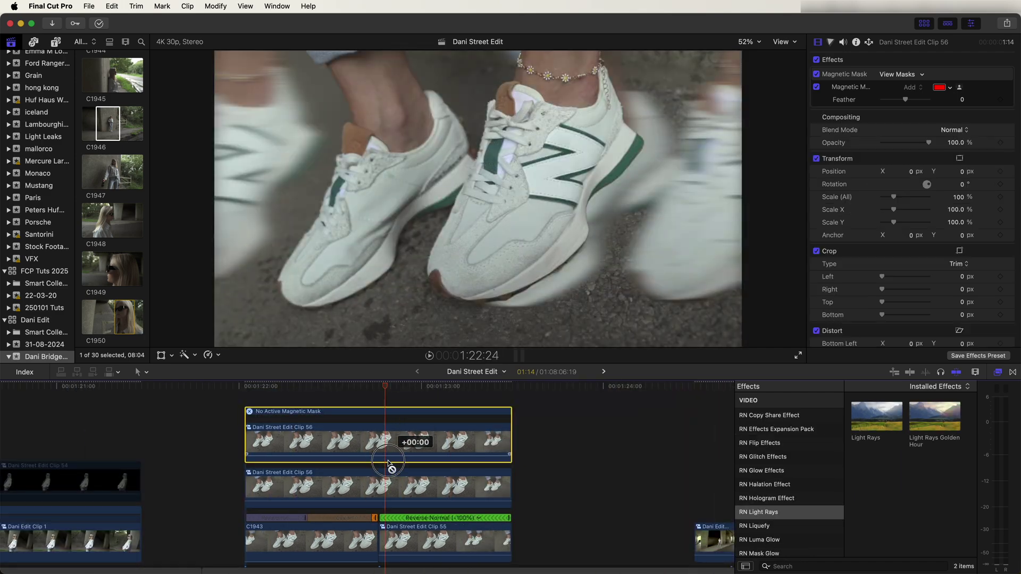
left_click(870, 417)
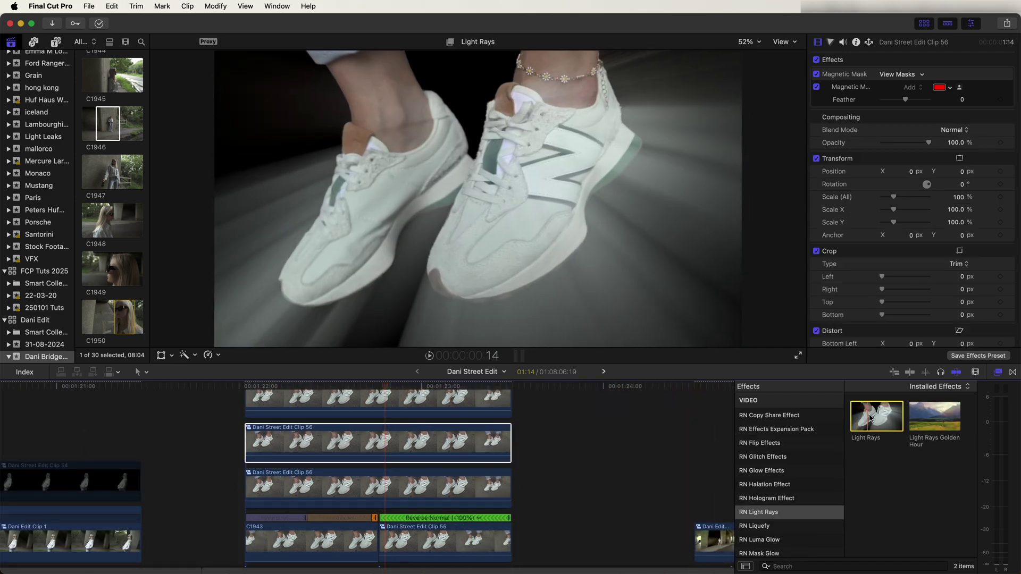
left_click_drag(870, 419, 372, 446)
left_click_drag(480, 111, 463, 182)
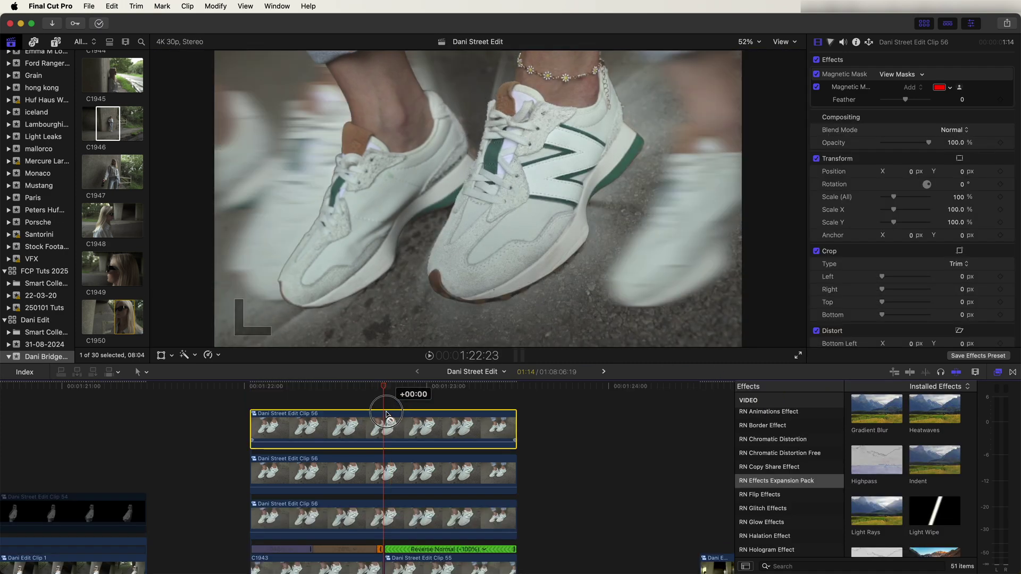
left_click_drag(387, 411, 390, 398)
Step: Apply Light Wipe to the top Clip 56 and mask it down to the sneaker's N logo
scroll(390, 409, "up", 3)
left_click_drag(929, 511, 537, 173)
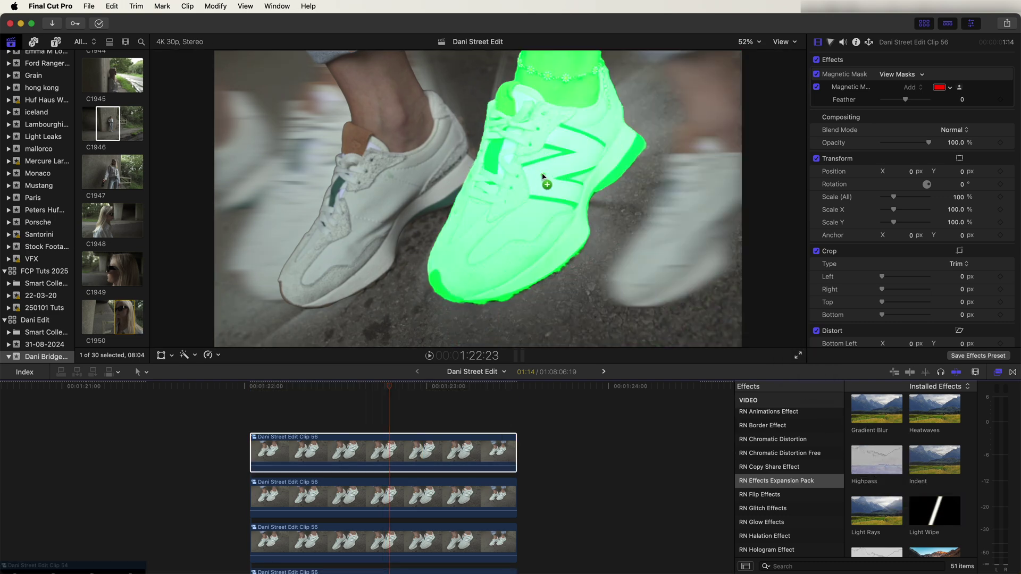
left_click(543, 177)
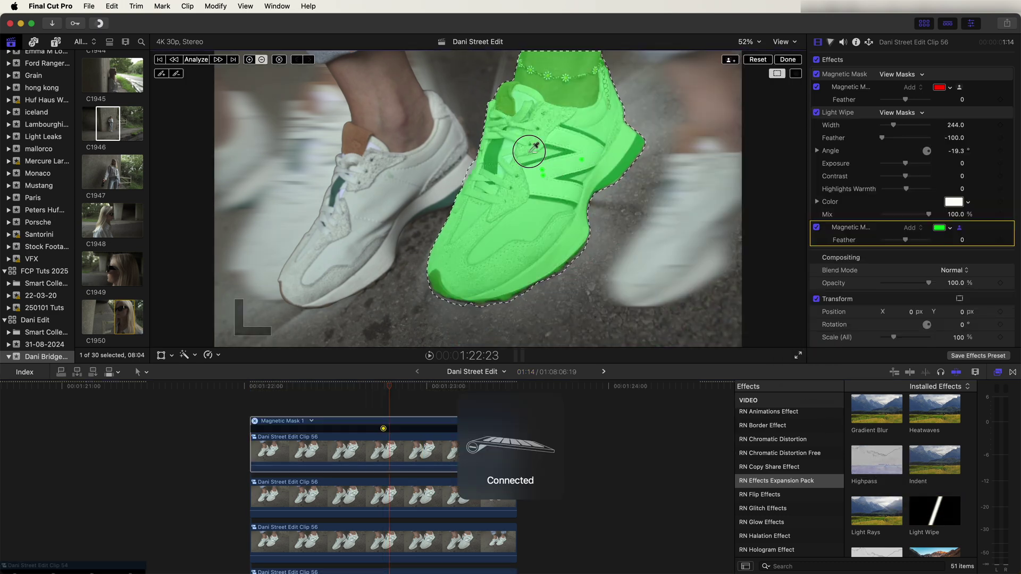
left_click(529, 152, "alt")
left_click(595, 132, "alt")
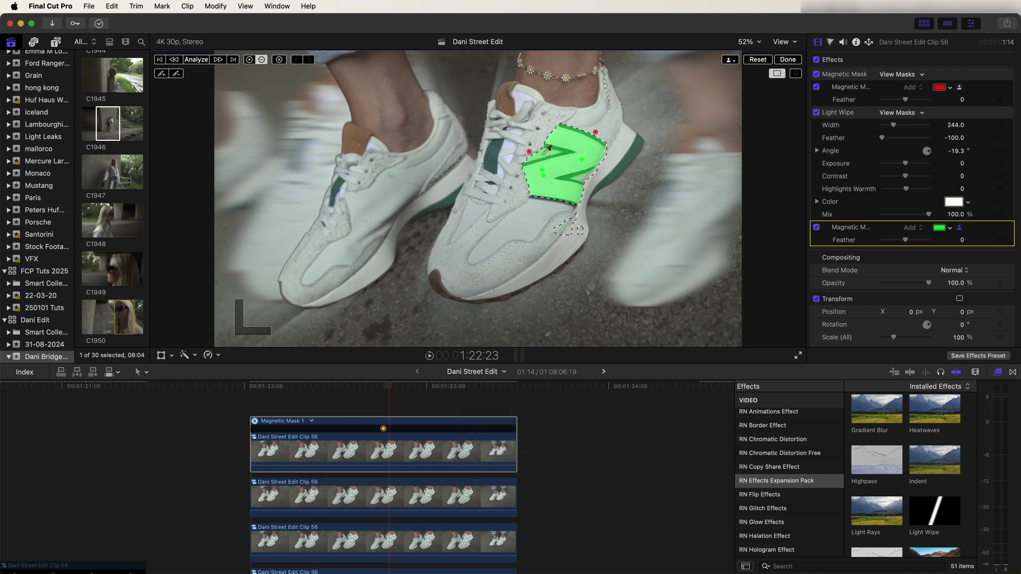
left_click(541, 155, "alt")
left_click(581, 177, "alt")
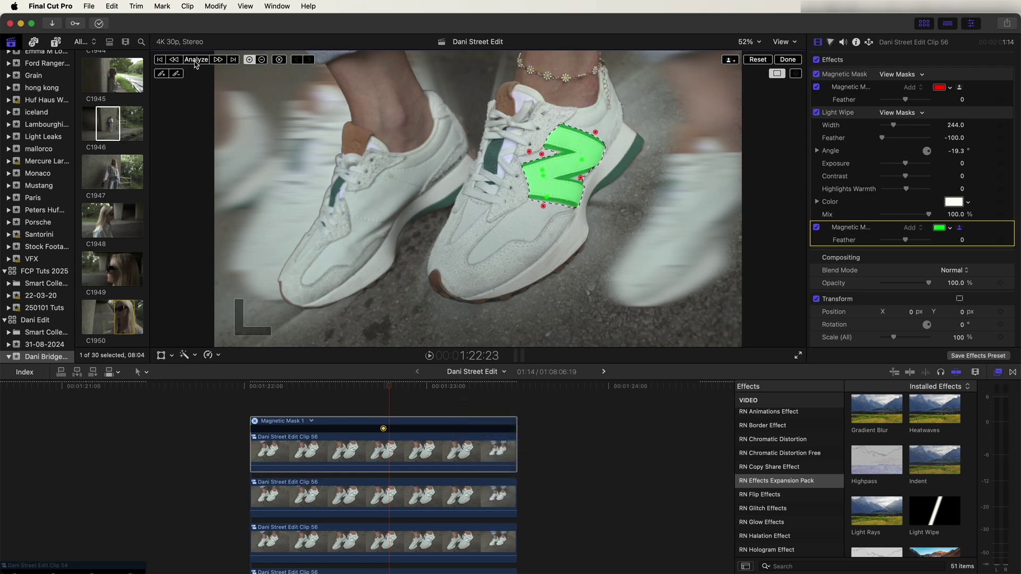
Step: Analyse the logo mask across the clip, finish it, and play back the layered result
left_click(195, 60)
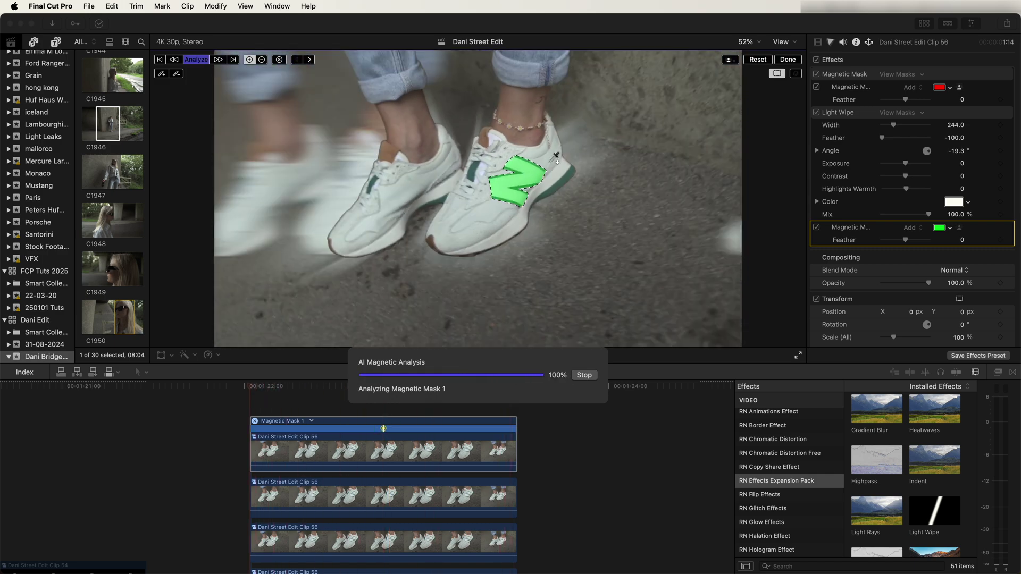
left_click(790, 62)
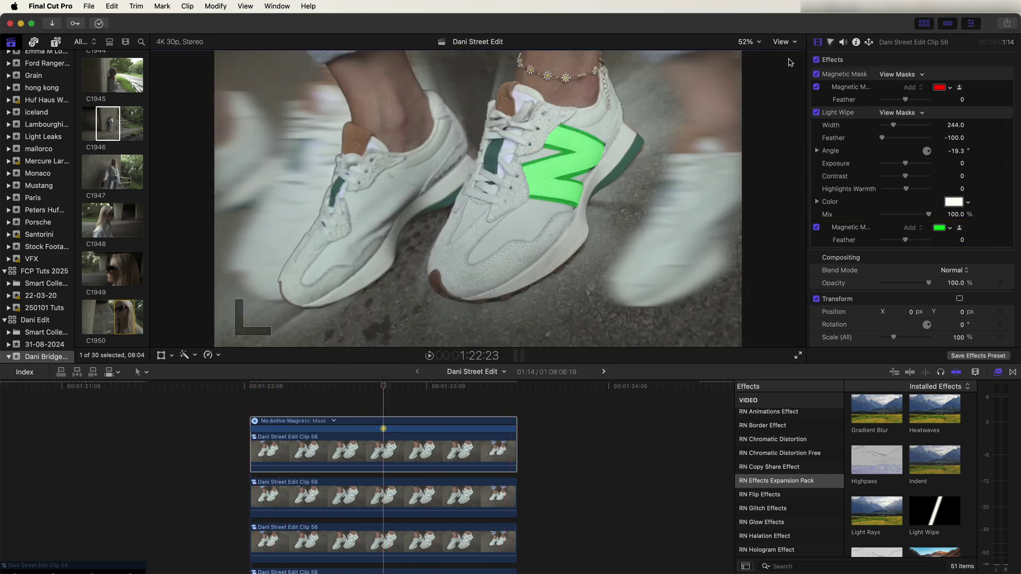
left_click(251, 389)
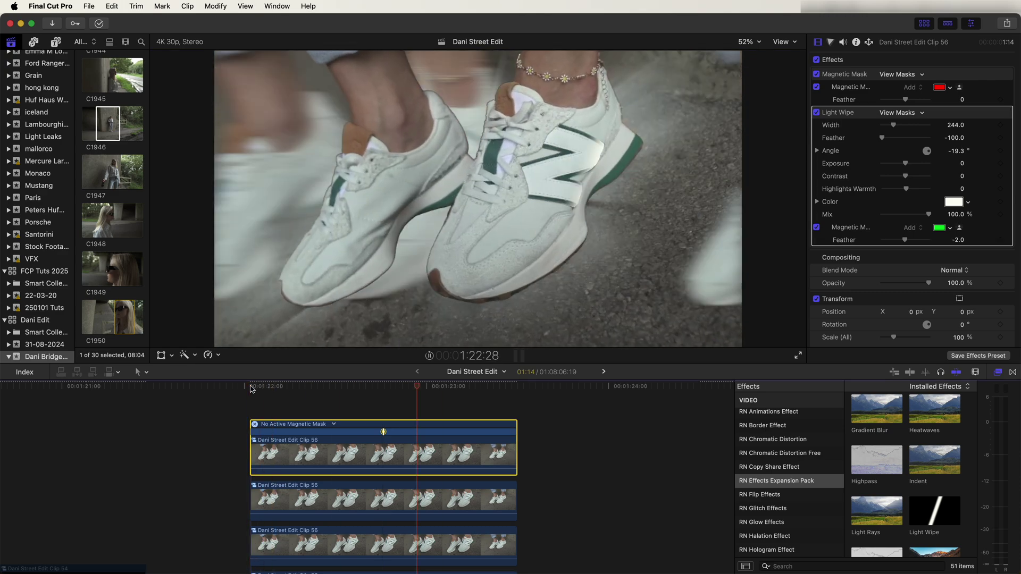
key("space")
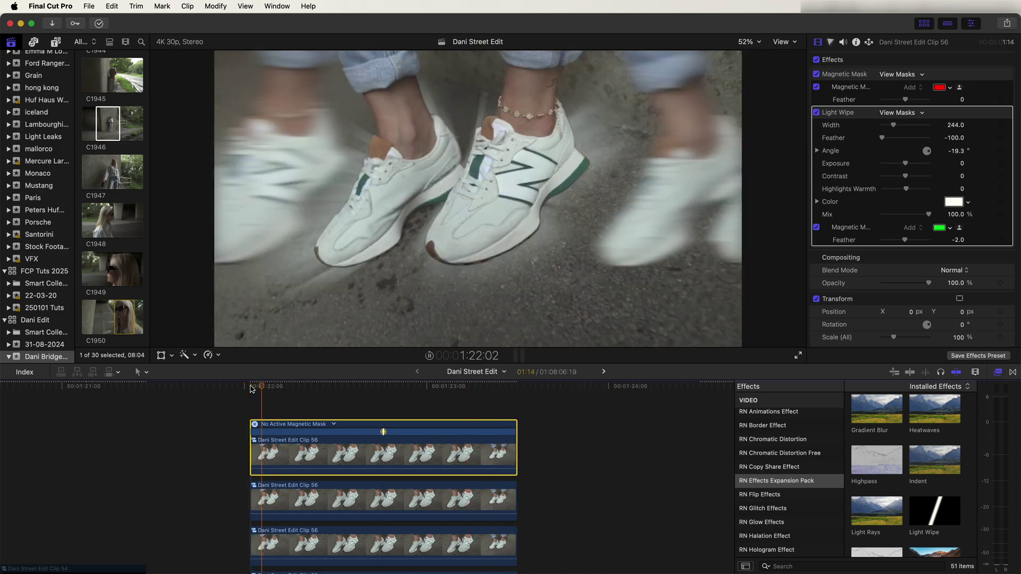